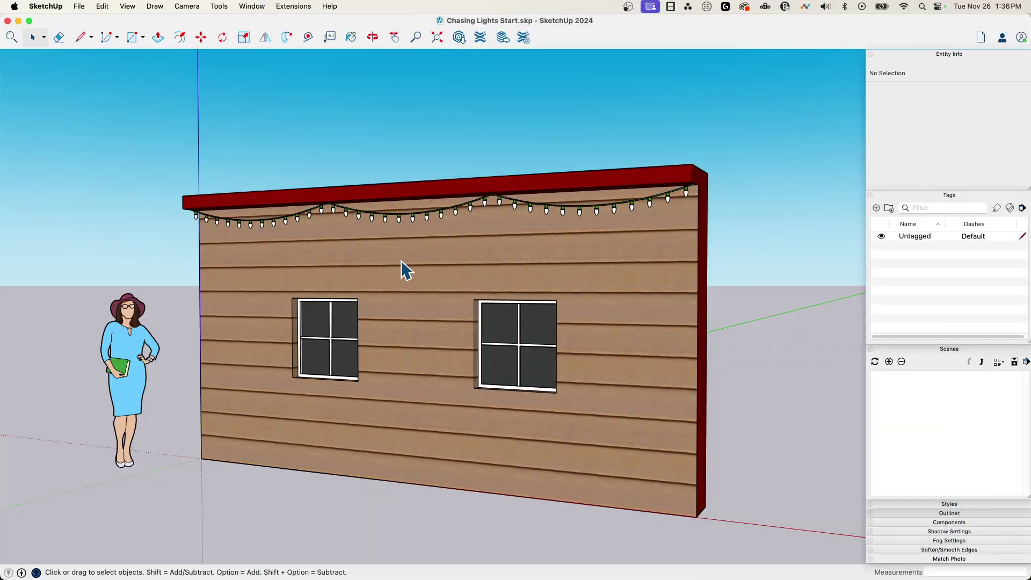
Select the string-light group under the roof overhang and examine how it hangs along the wall
middle_drag(504, 383, 478, 352)
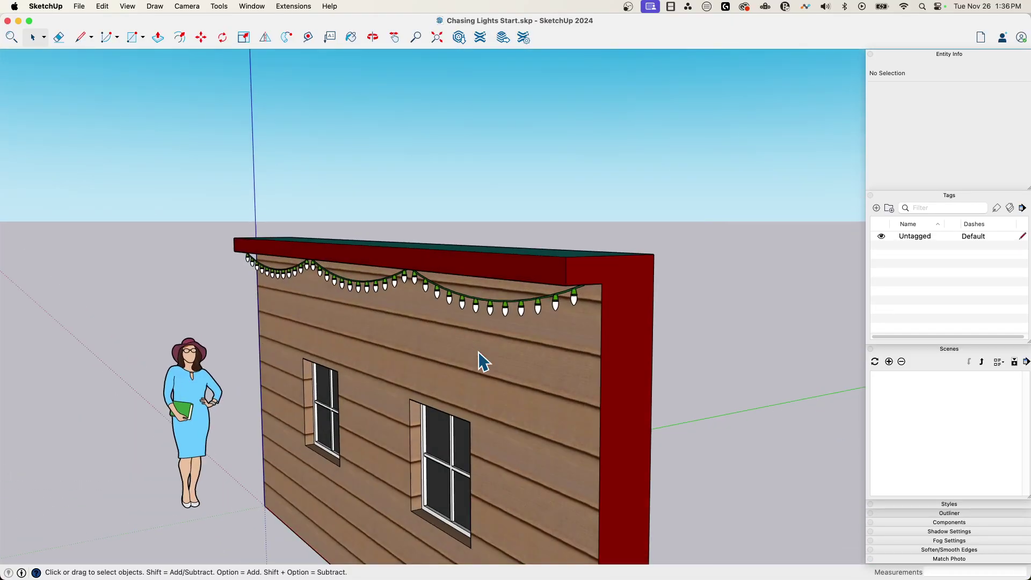
scroll(478, 351, up, 10)
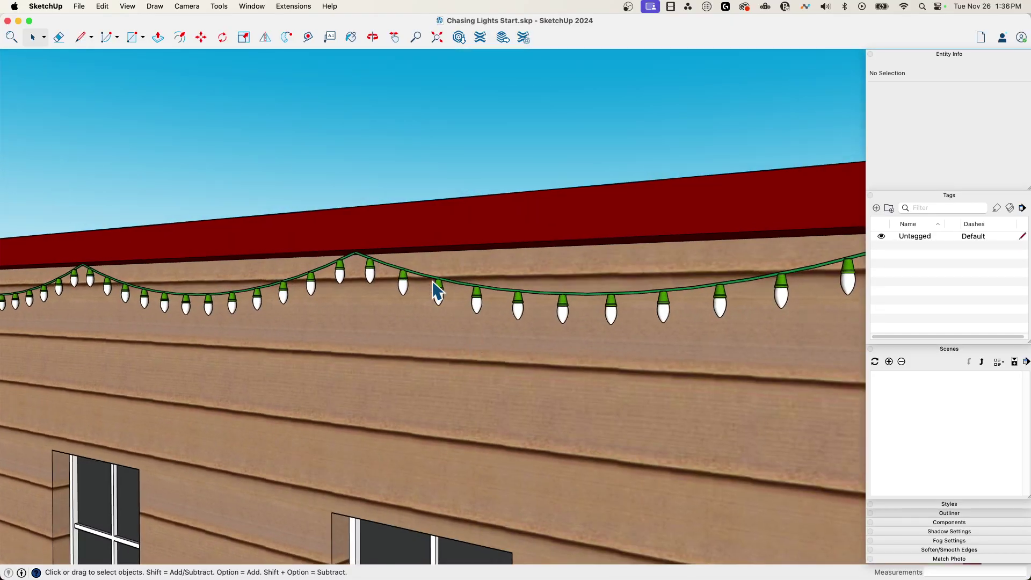
click(440, 291)
scroll(443, 333, down, 10)
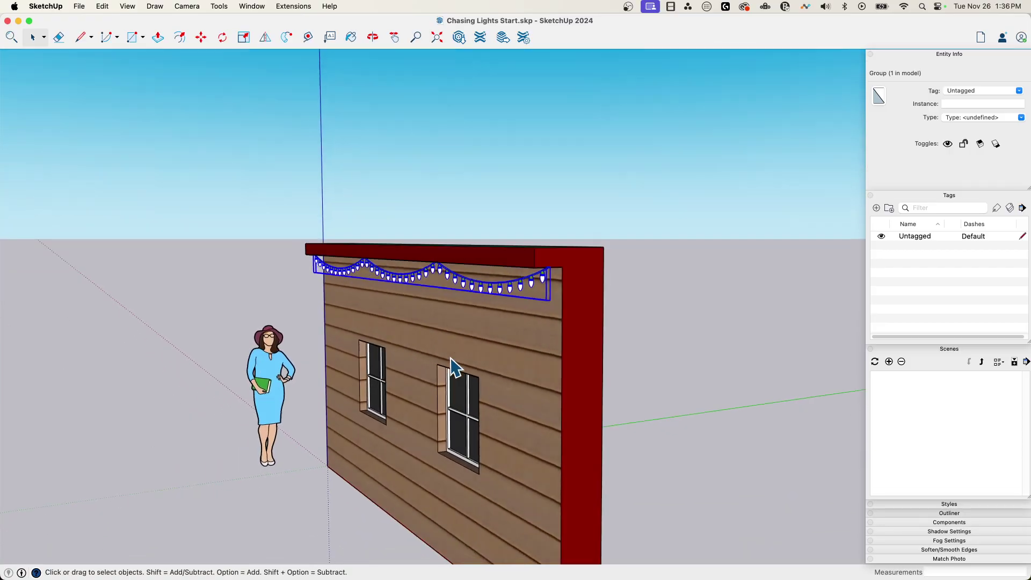
middle_drag(450, 366, 456, 364)
scroll(468, 359, up, 6)
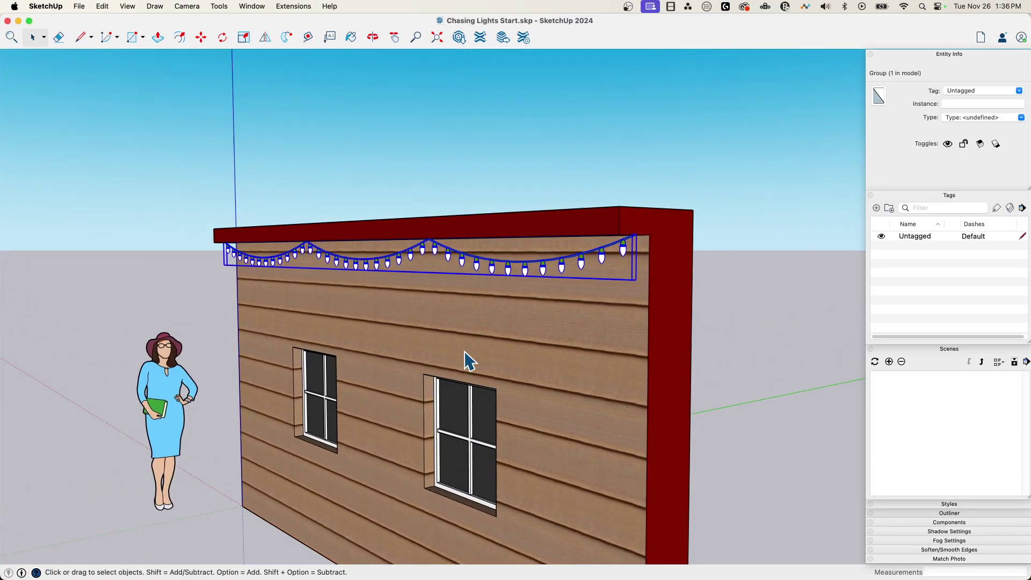
middle_drag(514, 315, 444, 339)
scroll(451, 330, up, 5)
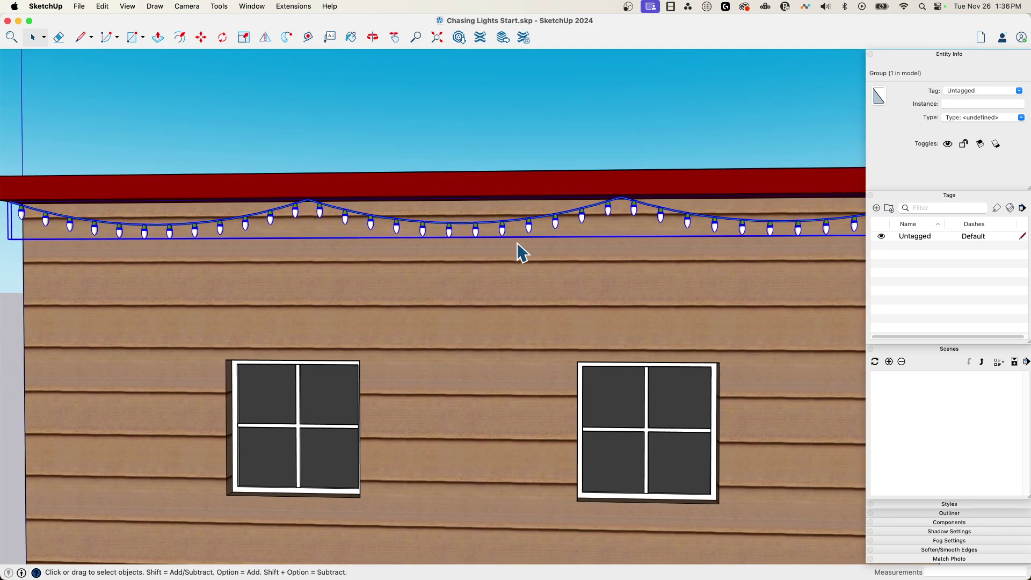
scroll(731, 286, down, 3)
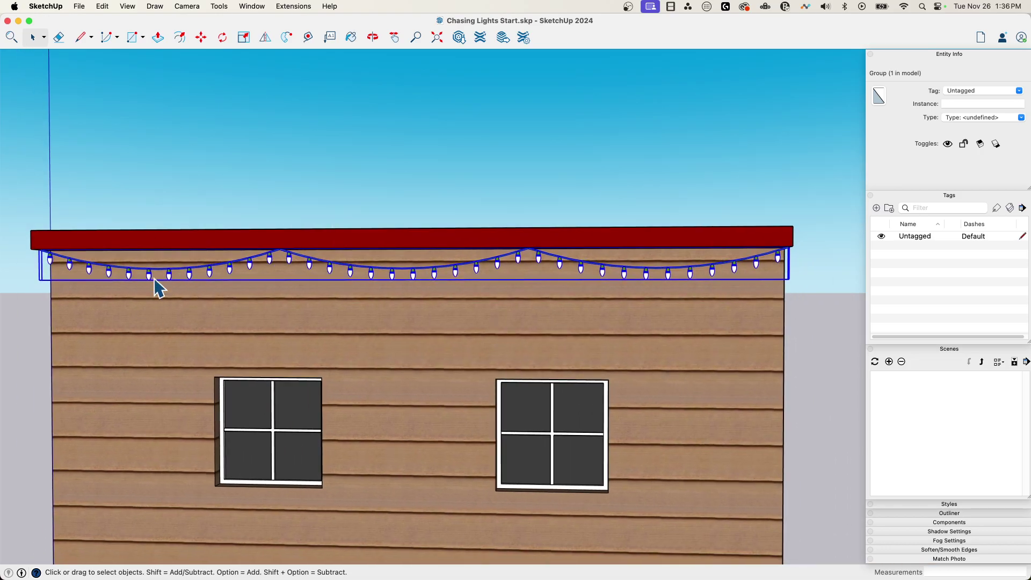
middle_drag(275, 273, 884, 211)
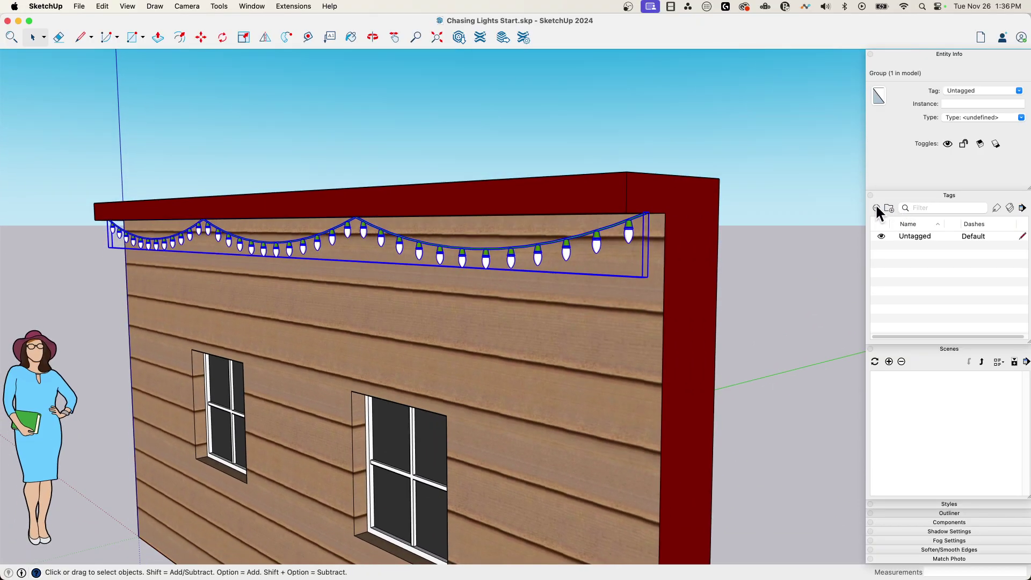
Create three new tags named Lights A, Lights B and Lights C
click(876, 208)
text(Lights A)
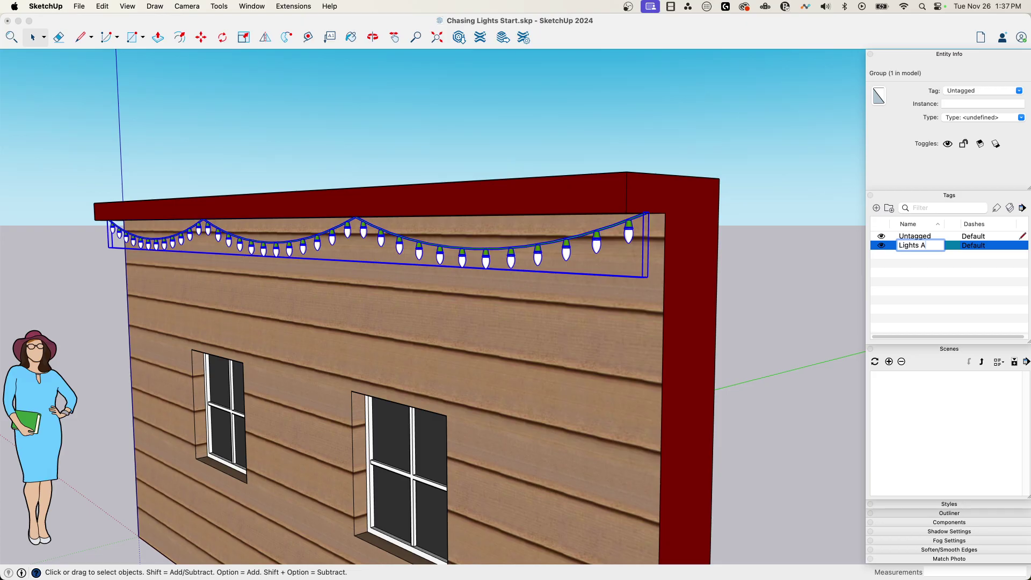
key(Return)
click(876, 207)
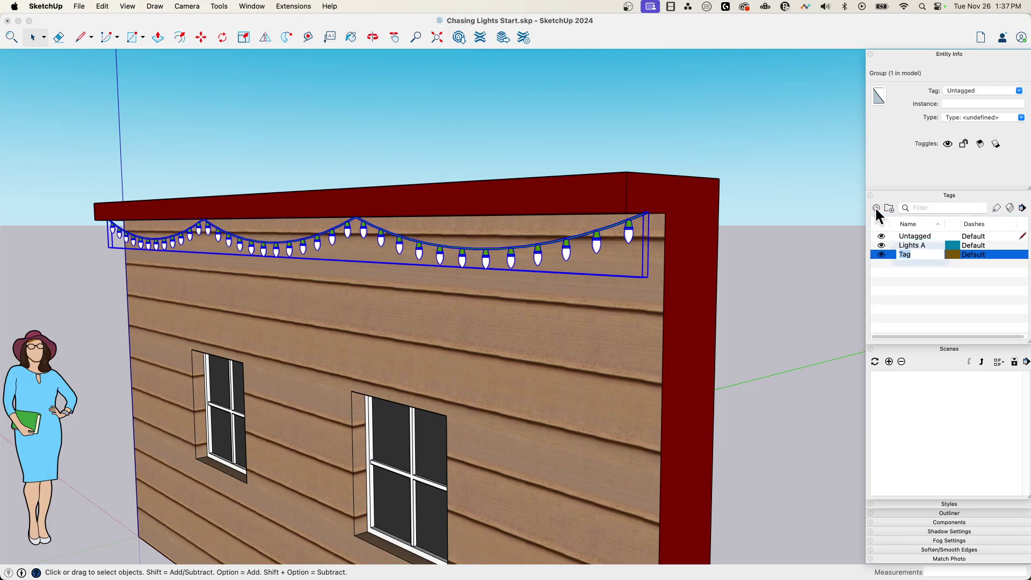
text(Lights B)
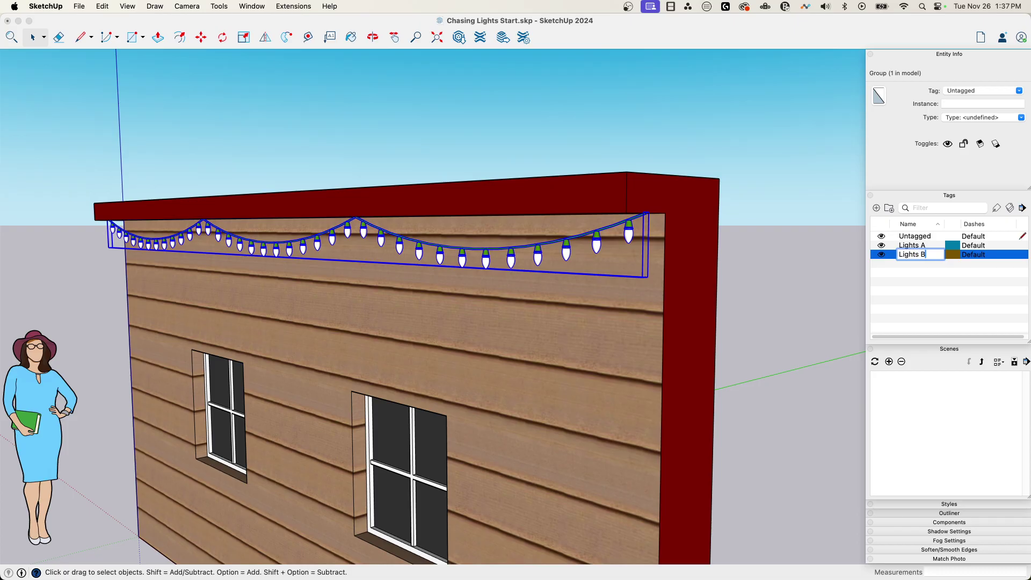
key(Return)
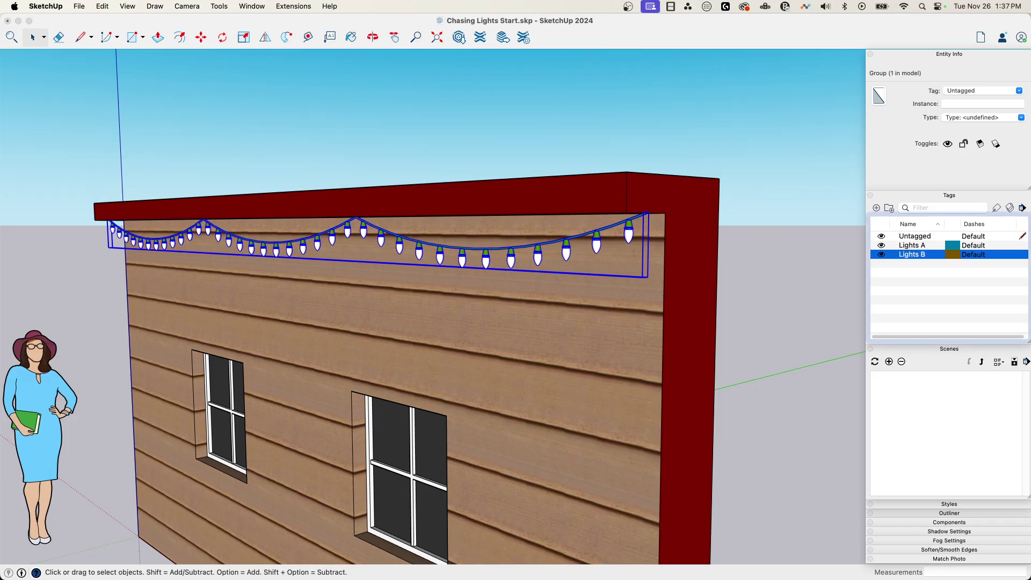
click(876, 207)
text(Lights C)
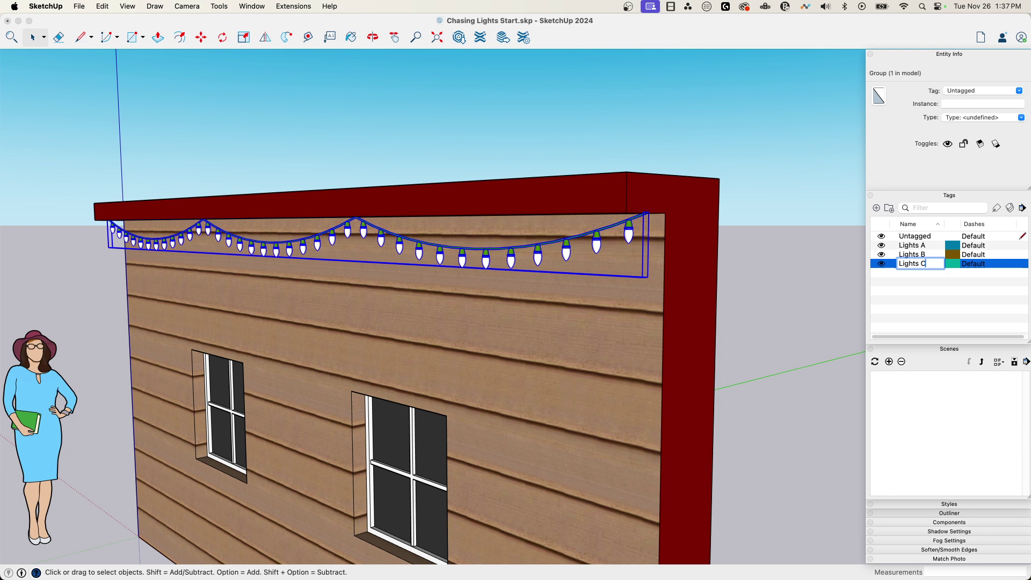
key(Return)
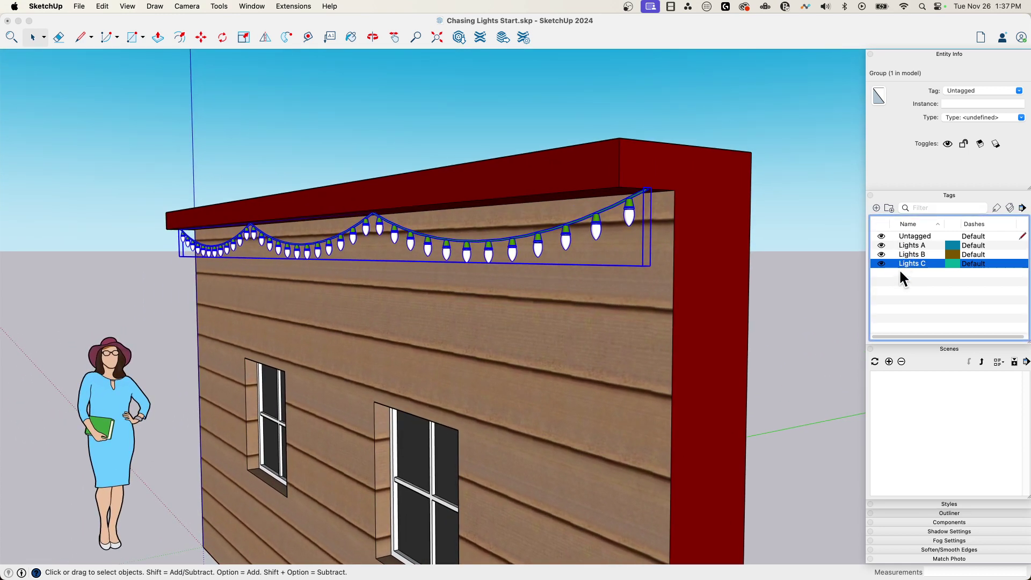
Copy the light string outward from the wall by the roof overhang's depth, from the wall's upper corner to the overhang's front lower corner
scroll(636, 177, up, 5)
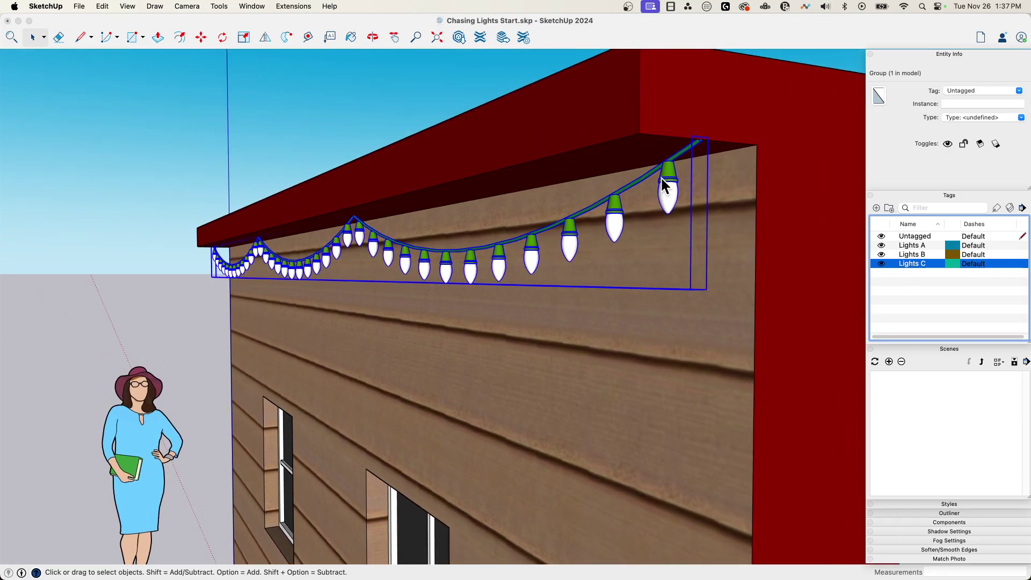
middle_drag(665, 186, 677, 206)
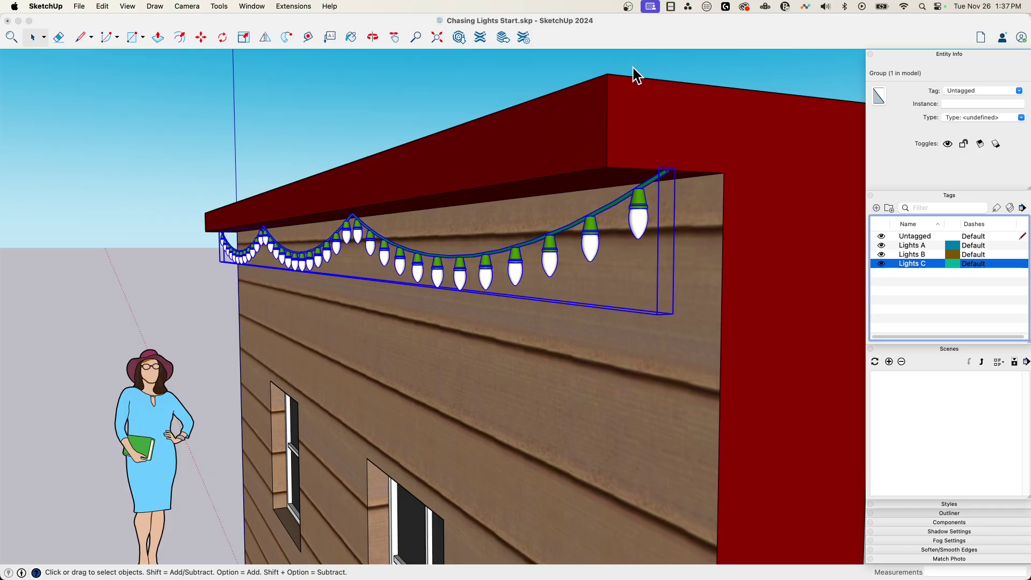
key(m)
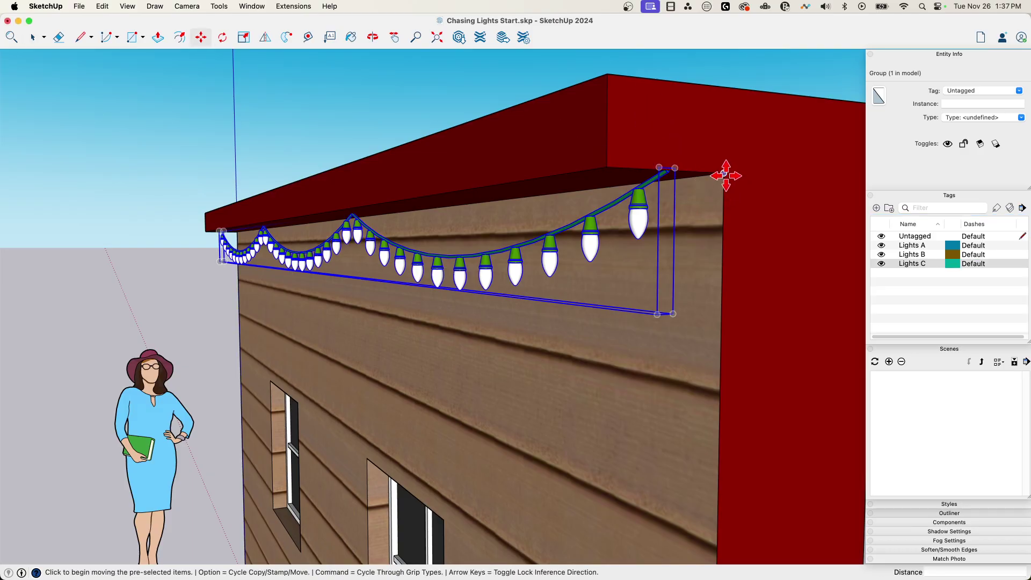
click(725, 173)
key(alt)
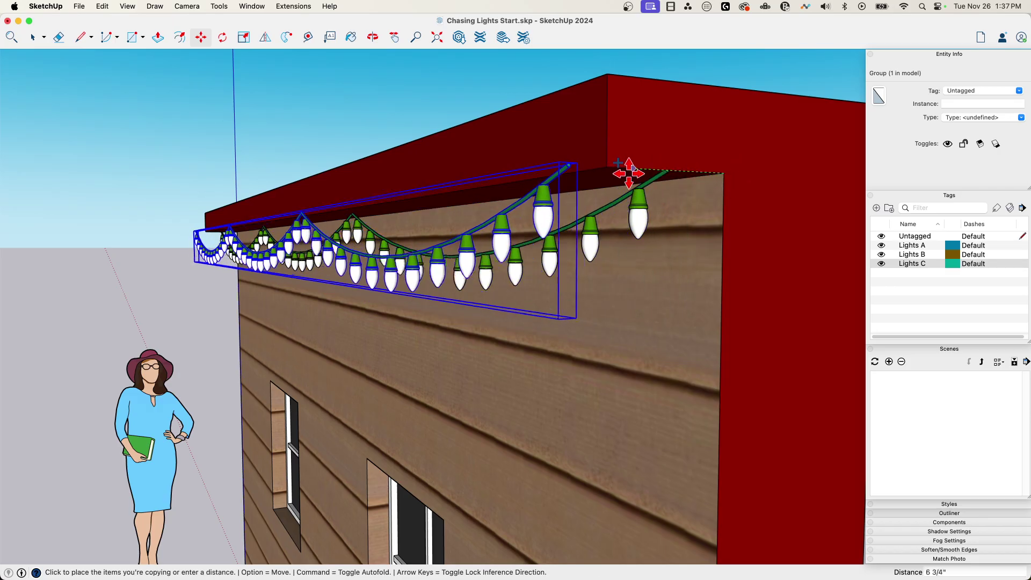
click(604, 161)
Make a third light string by copying the new one outward by the same overhang depth
middle_drag(382, 213, 641, 183)
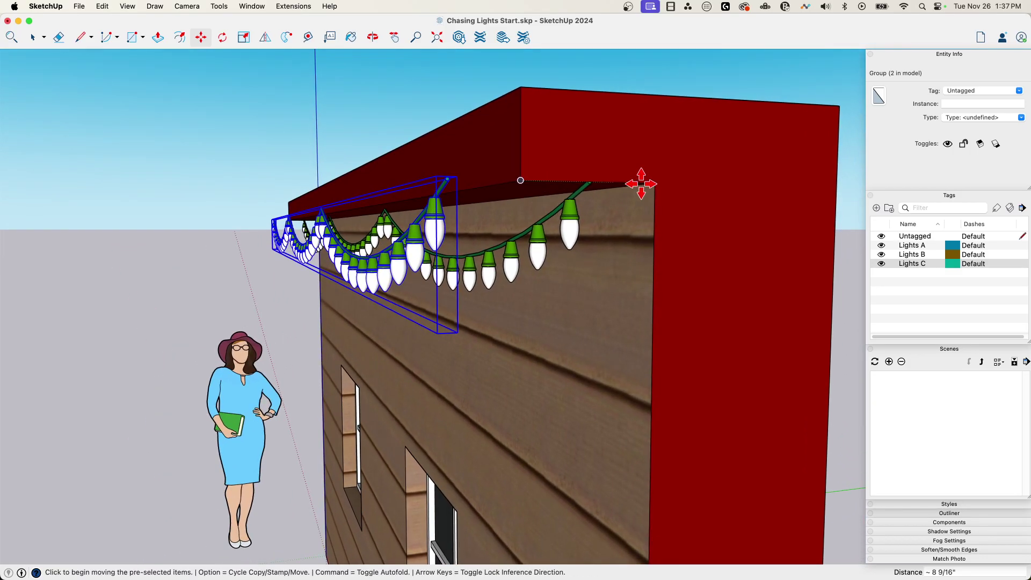
click(653, 183)
key(alt)
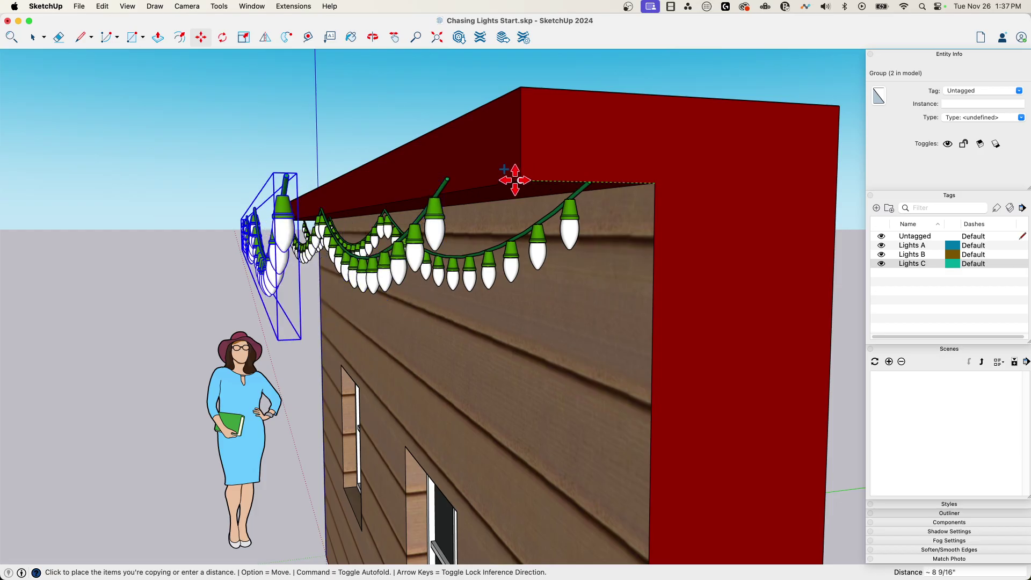
click(525, 181)
middle_drag(534, 360, 437, 352)
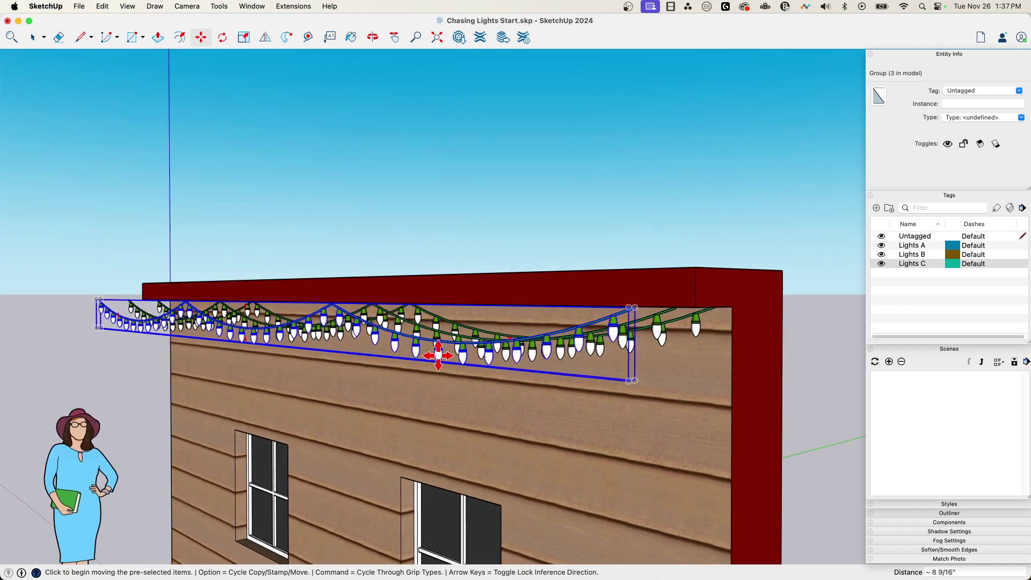
middle_drag(675, 332, 286, 349)
key(space)
Assign the tag Lights A to the string nearest the wall, Lights B to the middle one and Lights C to the outermost one
middle_drag(292, 306, 411, 368)
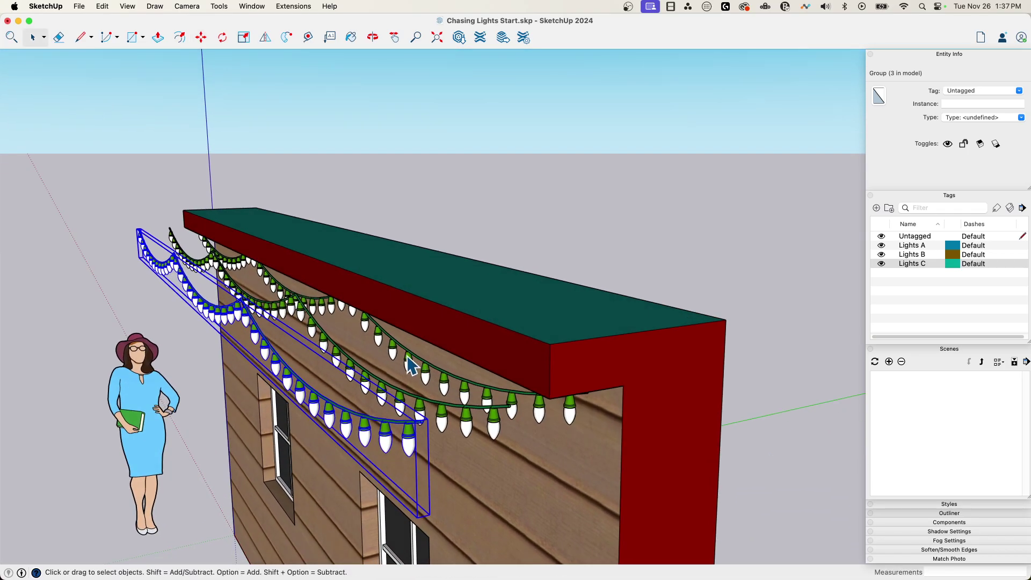
click(411, 367)
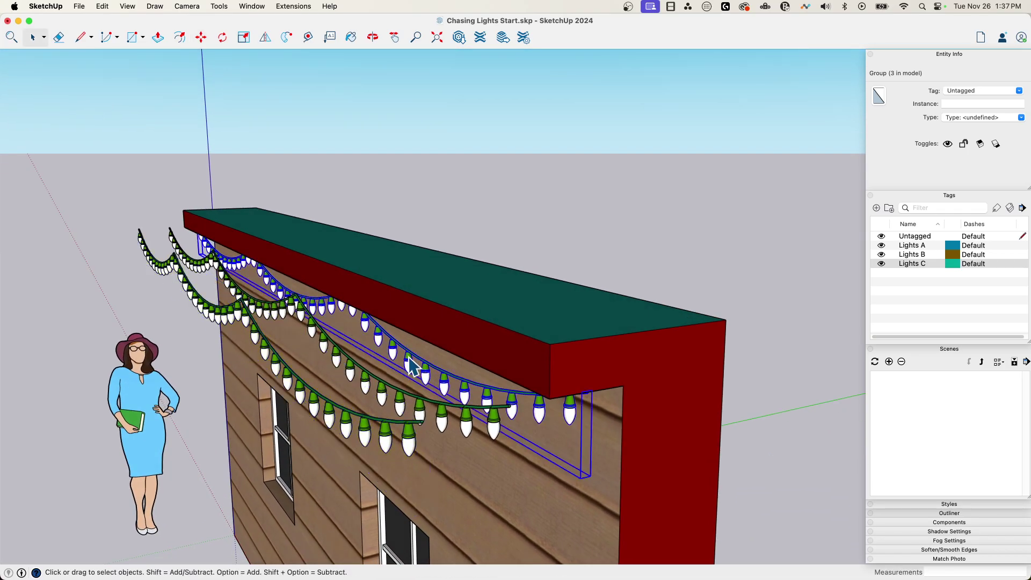
click(1018, 92)
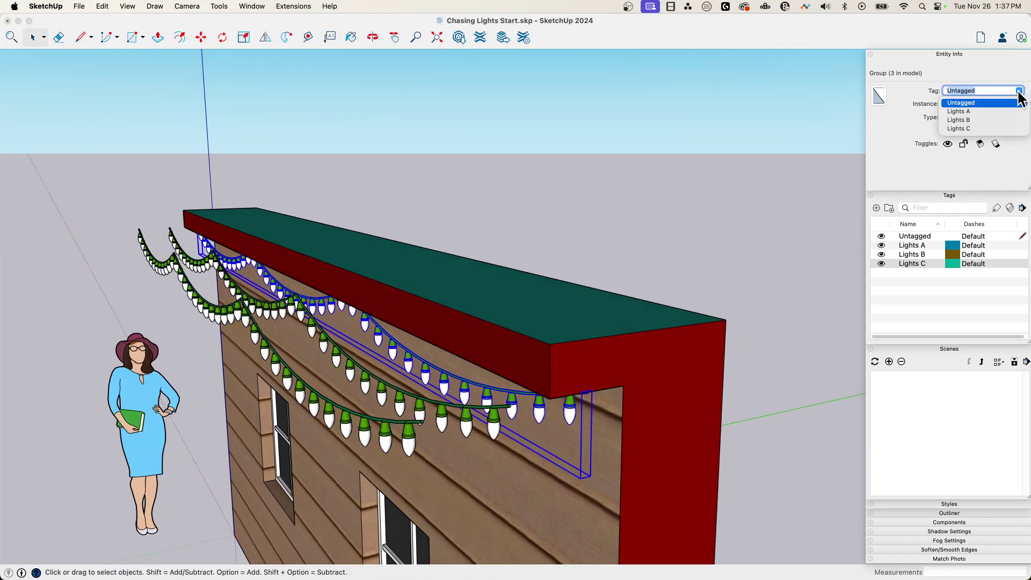
click(960, 111)
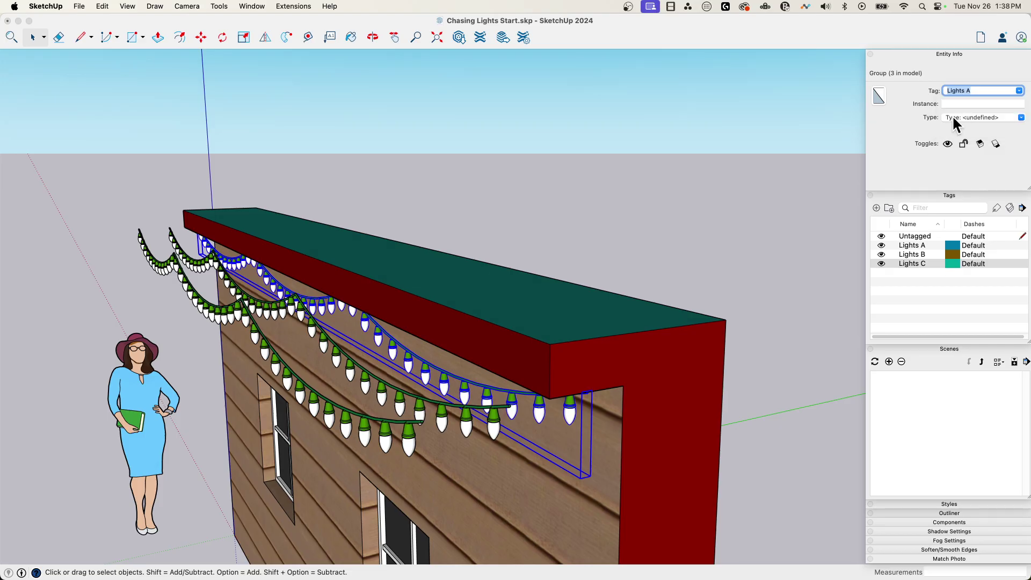
click(495, 428)
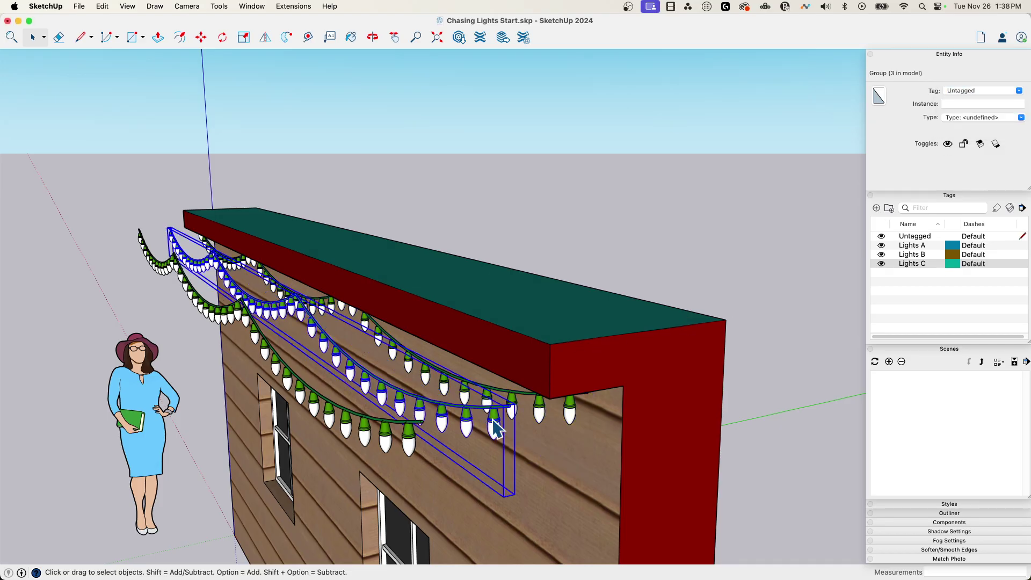
click(1019, 92)
click(977, 120)
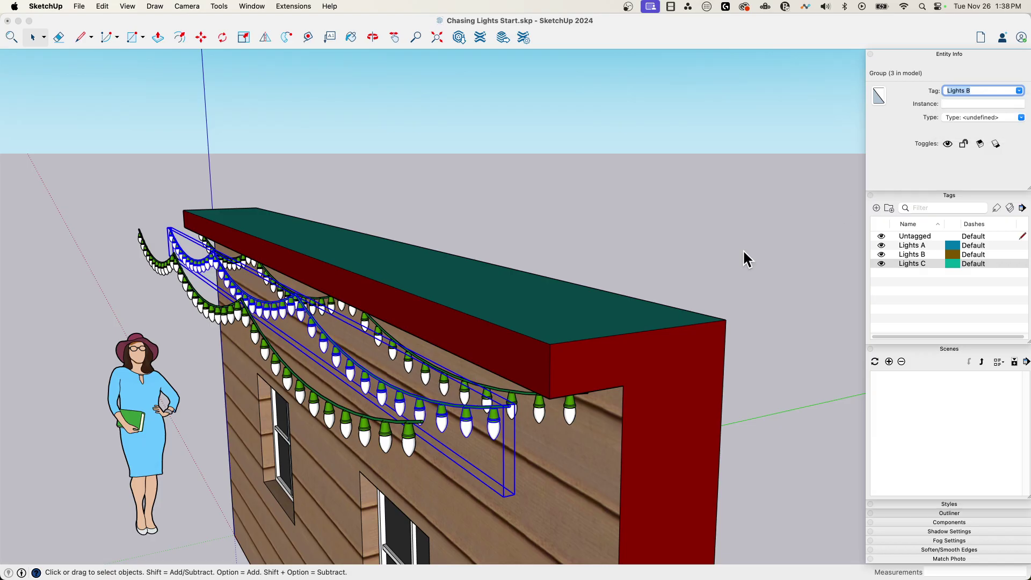
click(412, 438)
click(1020, 92)
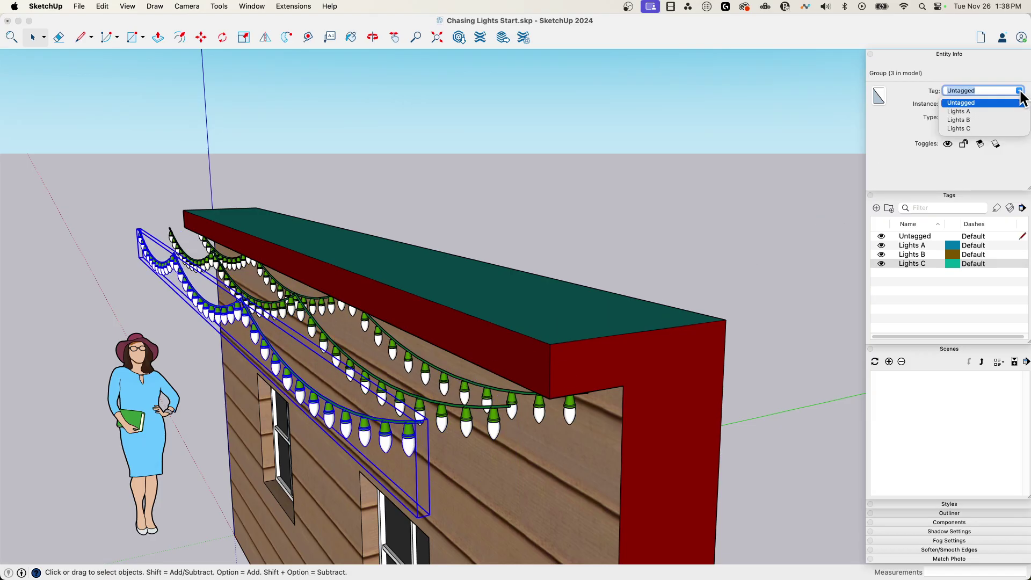
click(961, 128)
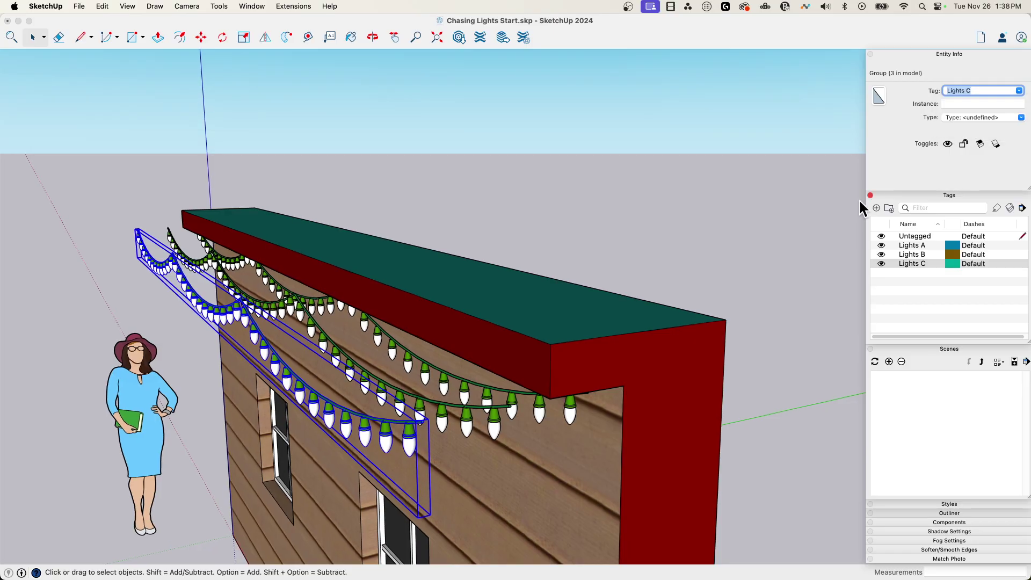
Toggle the visibility of Lights A, Lights B and Lights C to check each string alone, ending with all three shown
middle_drag(865, 207, 382, 344)
scroll(550, 314, up, 2)
scroll(550, 314, down, 3)
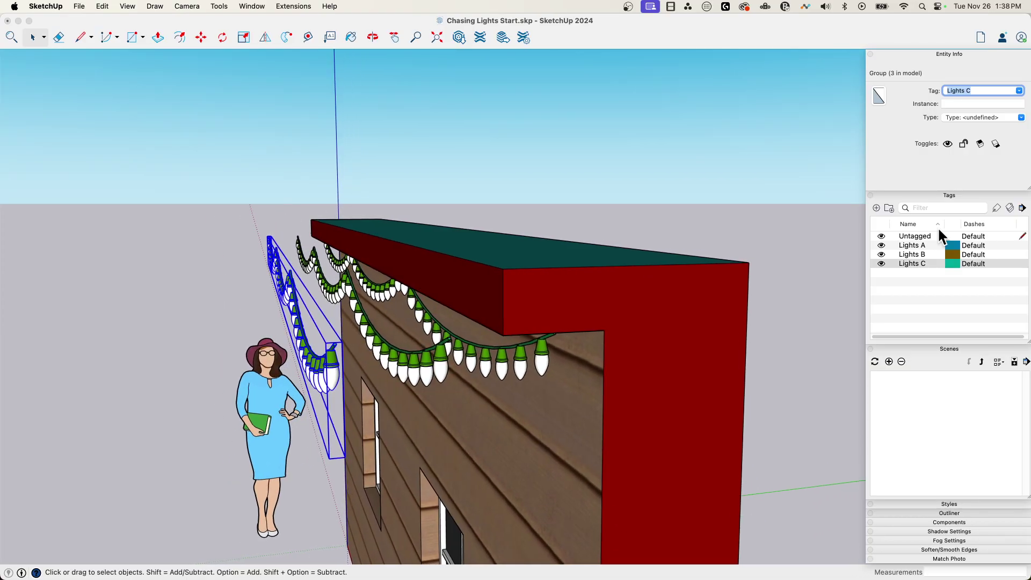
click(881, 263)
click(882, 254)
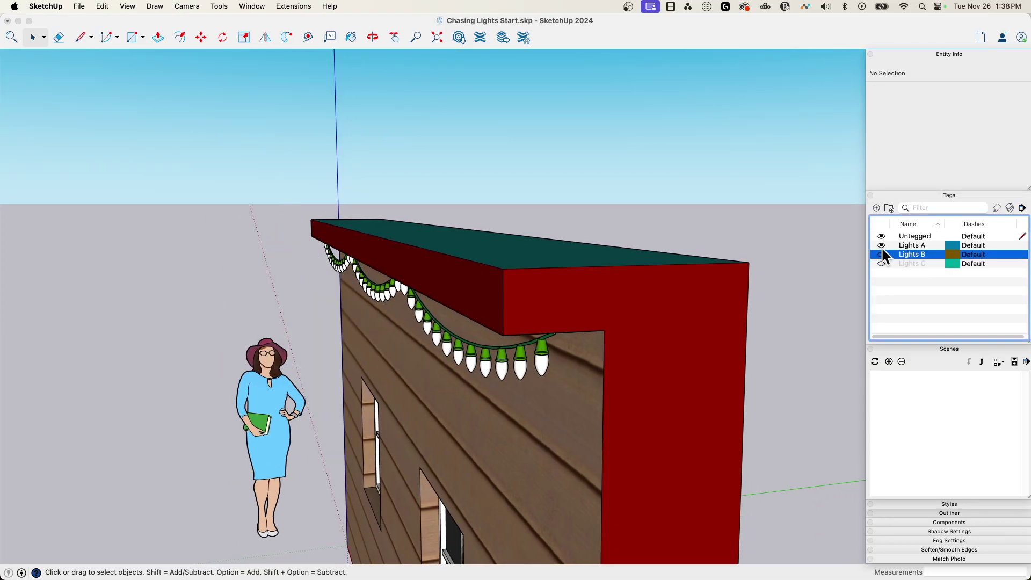
click(881, 245)
click(882, 253)
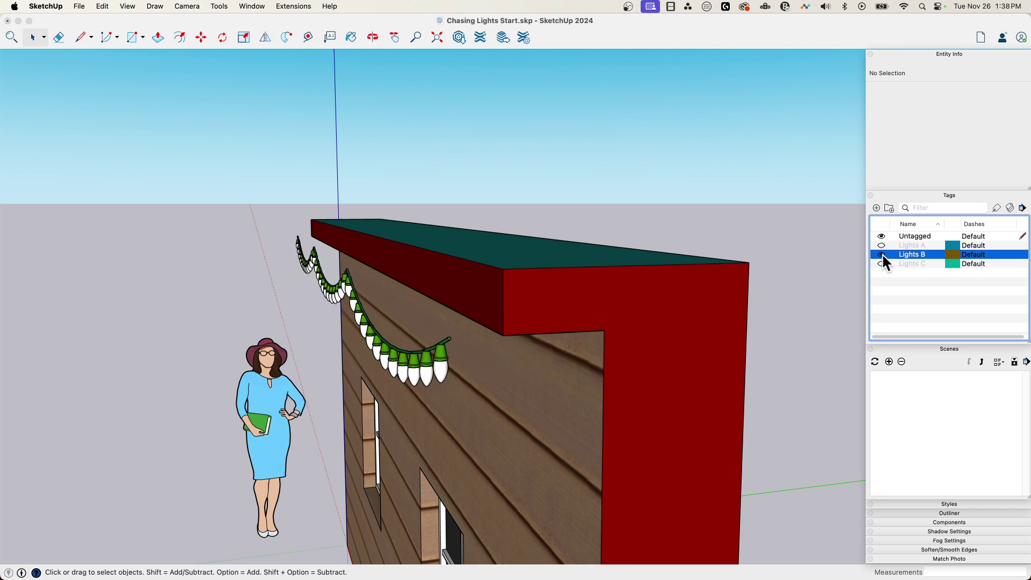
click(881, 253)
click(880, 262)
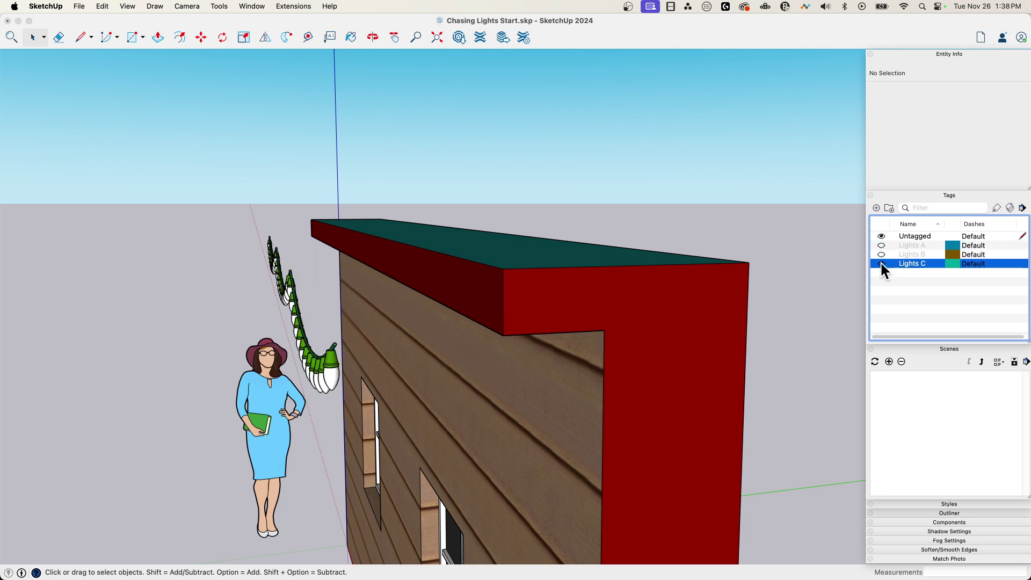
click(880, 262)
click(881, 254)
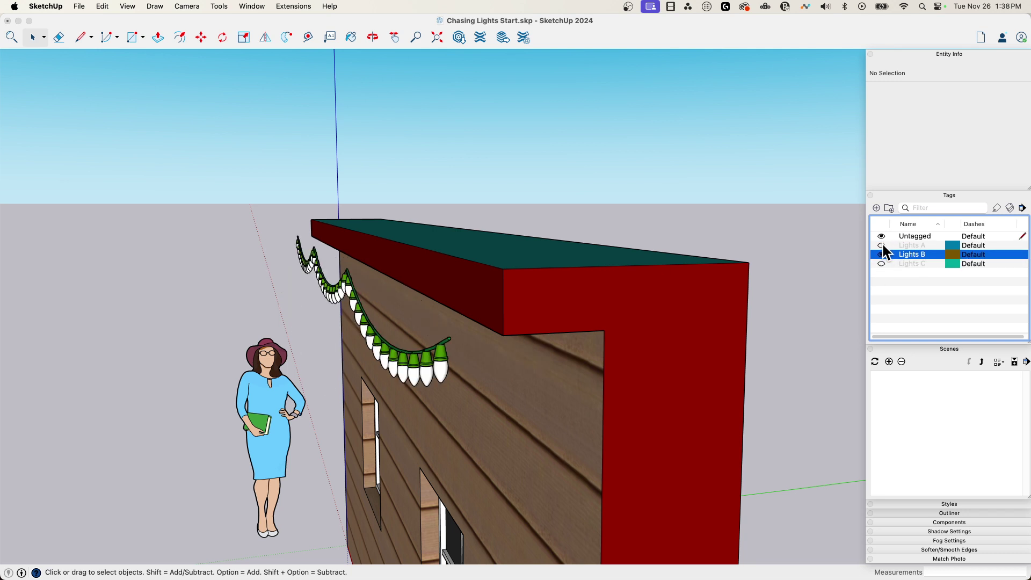
click(882, 245)
click(881, 263)
Move the middle and outermost light strings toward the wall by the overhang's depth, from the overhang's front lower corner to the wall's upper corner
middle_drag(606, 365, 437, 341)
click(438, 349)
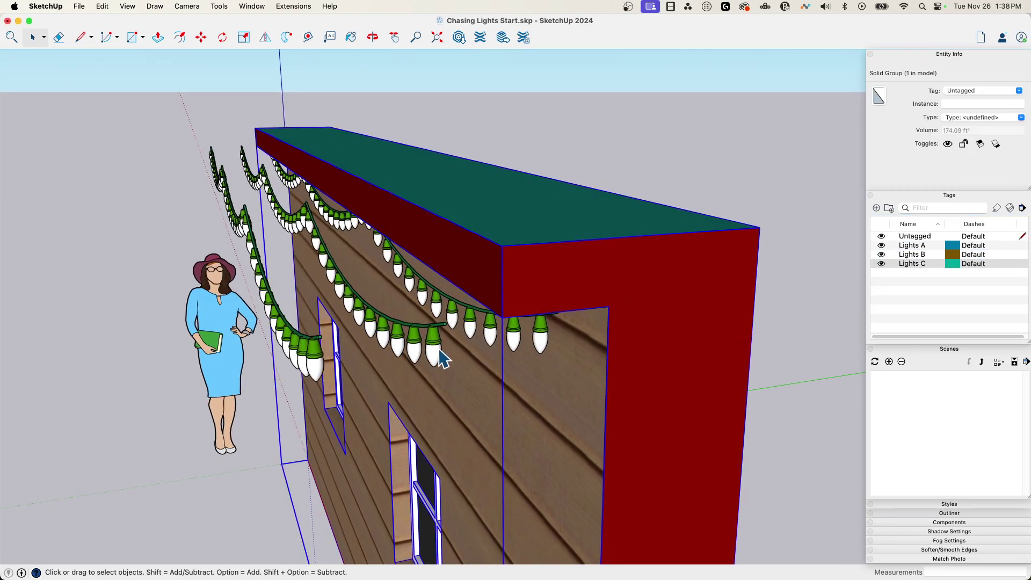
shift+click(317, 372)
key(m)
middle_drag(467, 349, 495, 303)
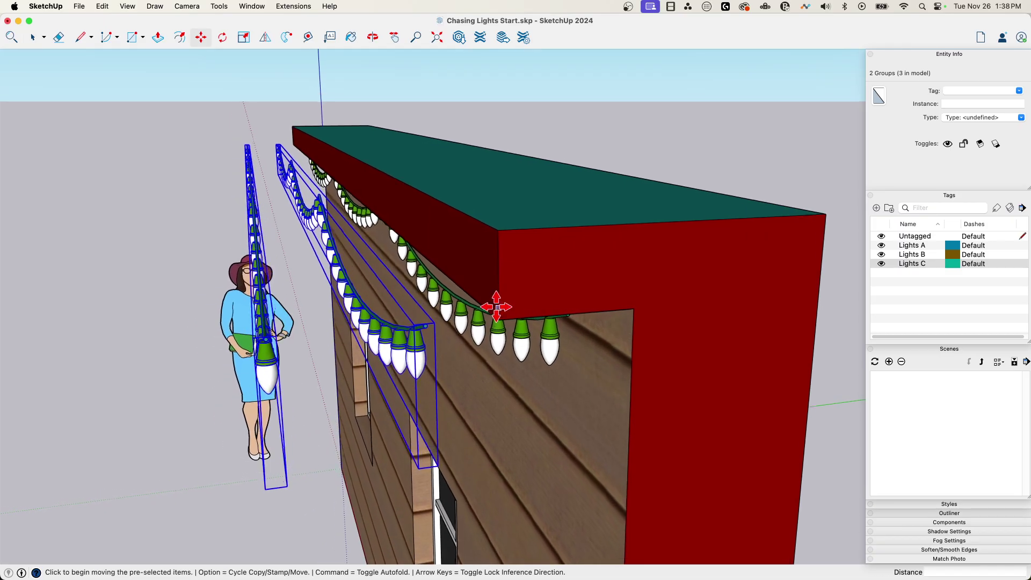
click(499, 318)
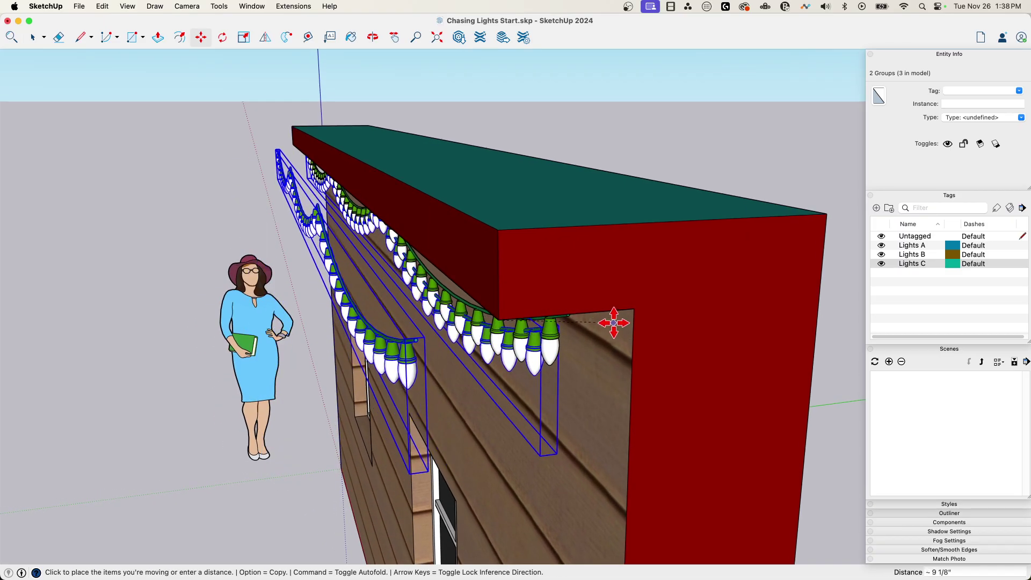
click(631, 312)
key(space)
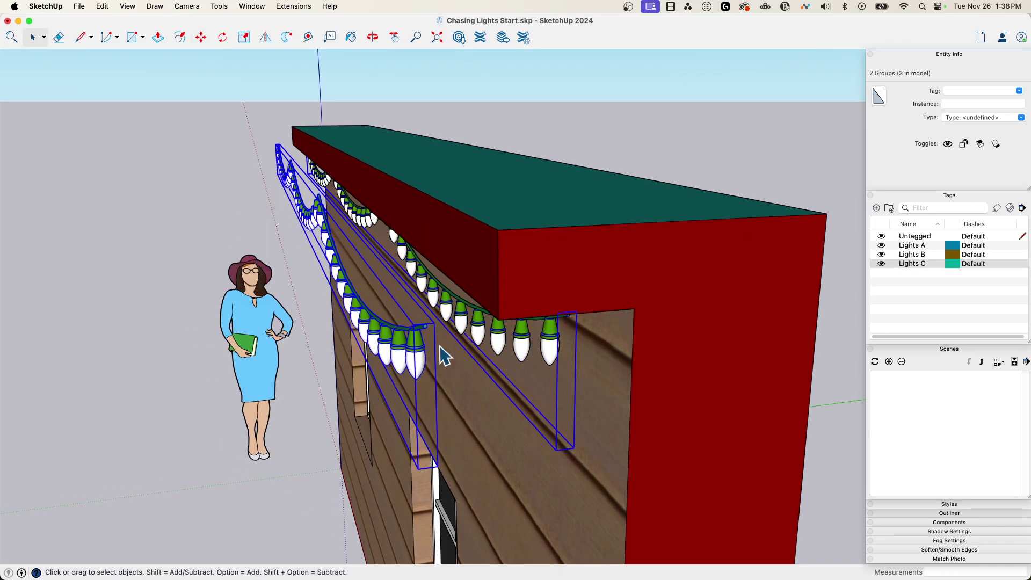
Move the Lights C string inward by the same overhang depth so it coincides with the other strings on the wall
click(431, 360)
key(m)
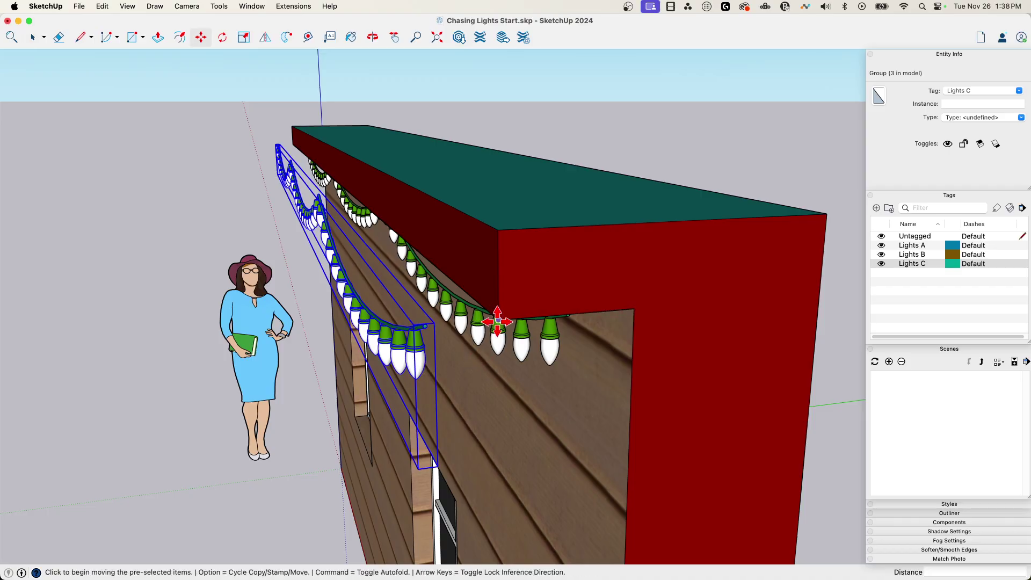
click(499, 320)
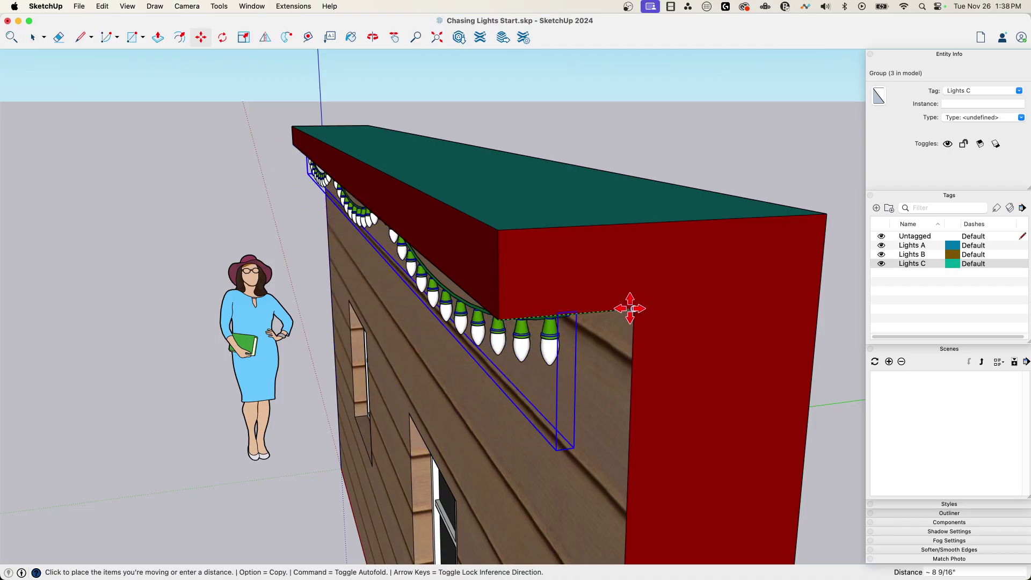
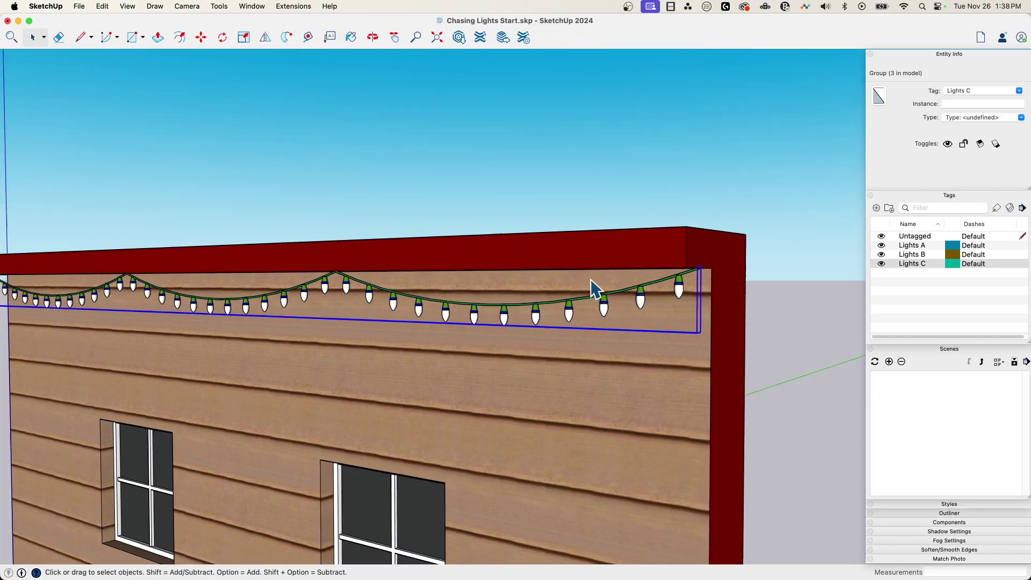
mouse_move(594, 292)
middle_down()
mouse_move(381, 292)
mouse_move(471, 307)
mouse_move(389, 324)
mouse_move(537, 312)
middle_up()
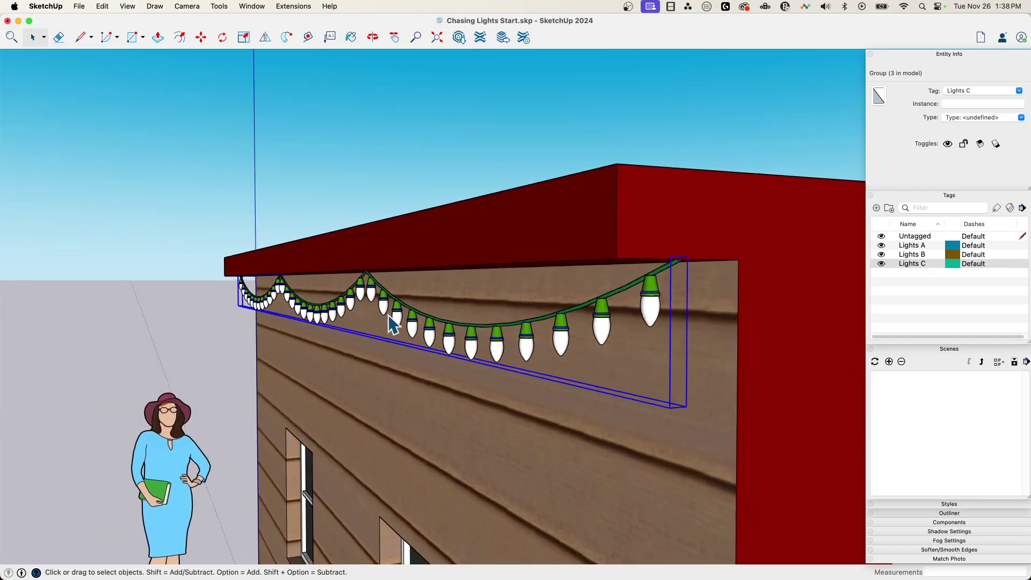
scroll(577, 306, up, 5)
scroll(535, 354, down, 3)
mouse_move(645, 272)
middle_down()
mouse_move(416, 357)
mouse_move(433, 322)
mouse_move(595, 370)
middle_up()
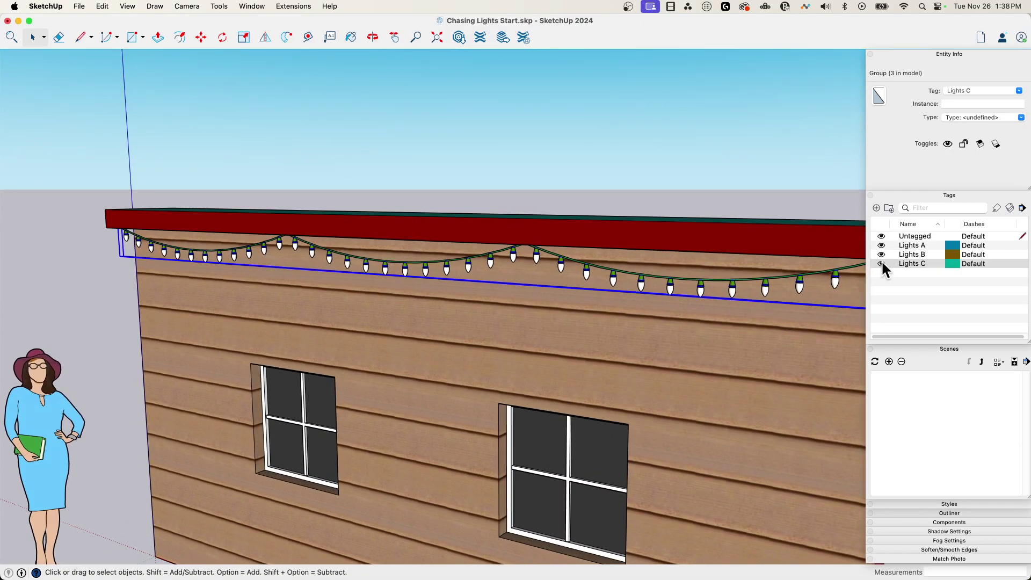
Hide the tags Lights C and Lights B and open the Lights A string for editing
click(881, 263)
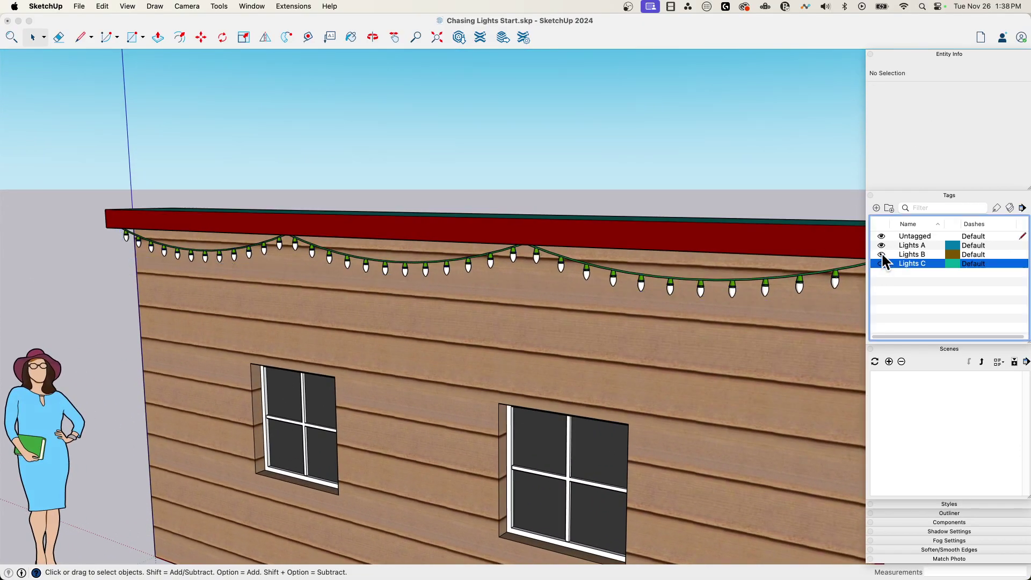
click(882, 255)
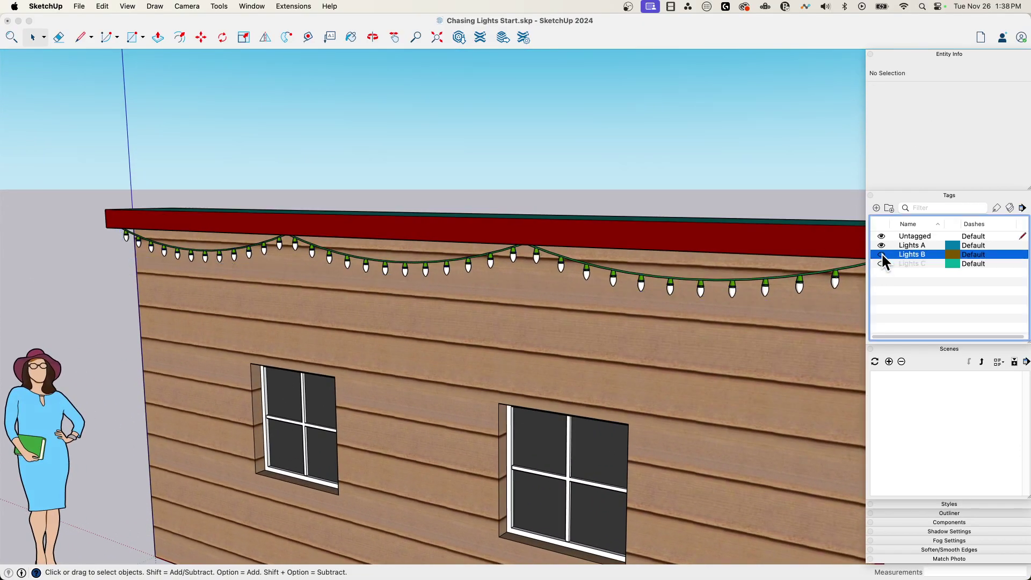
click(616, 280)
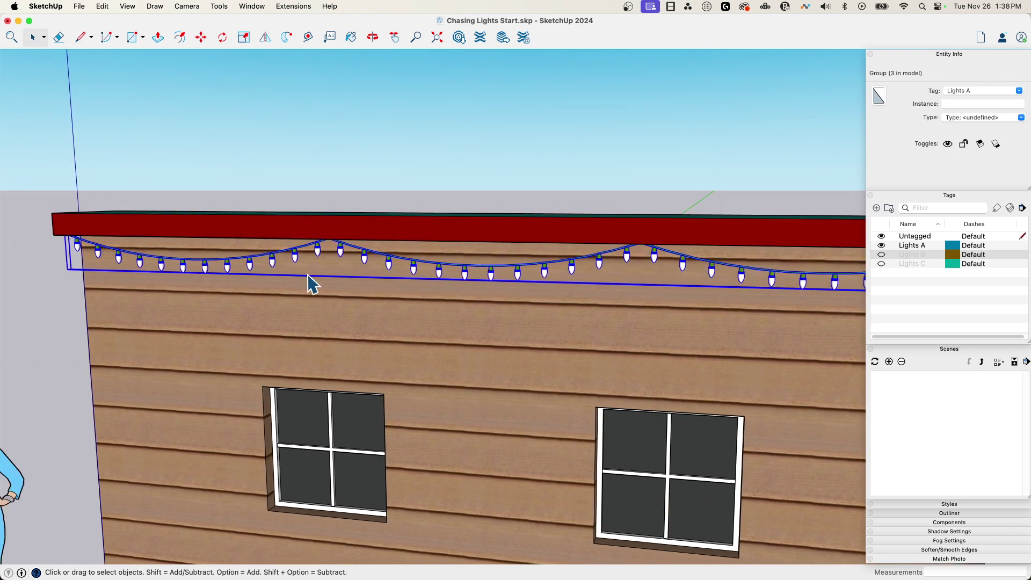
double_click(267, 245)
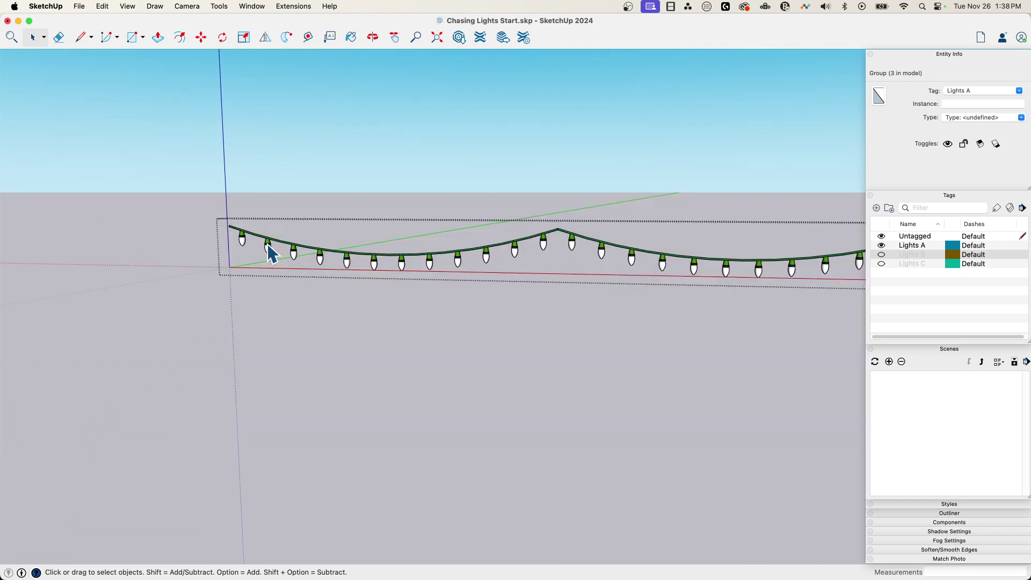
Open the first bulb of the string and inspect the materials of its glass and green socket, leaving the bulb closed again
scroll(268, 246, up, 5)
scroll(267, 255, up, 10)
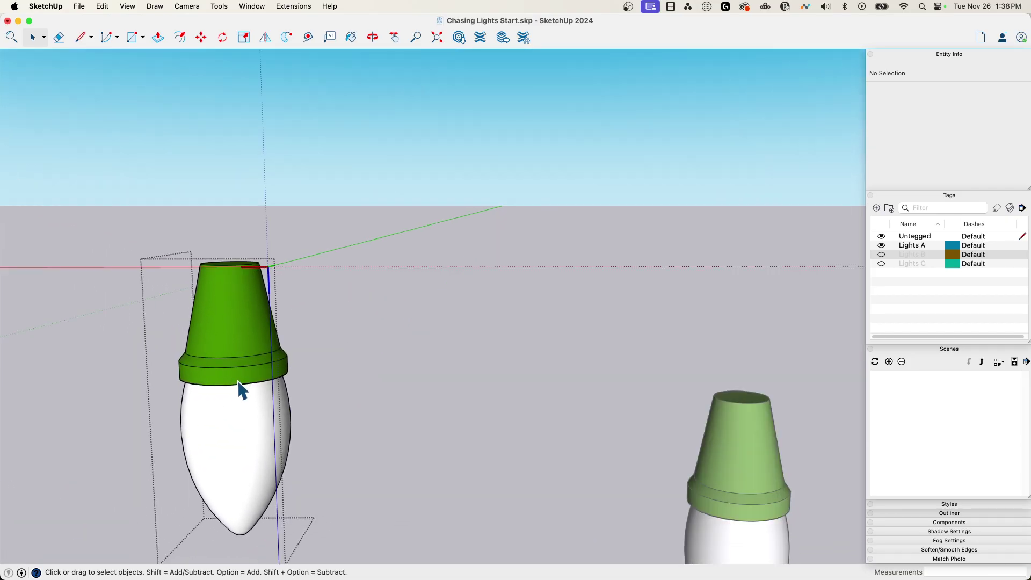
middle_drag(240, 387, 226, 434)
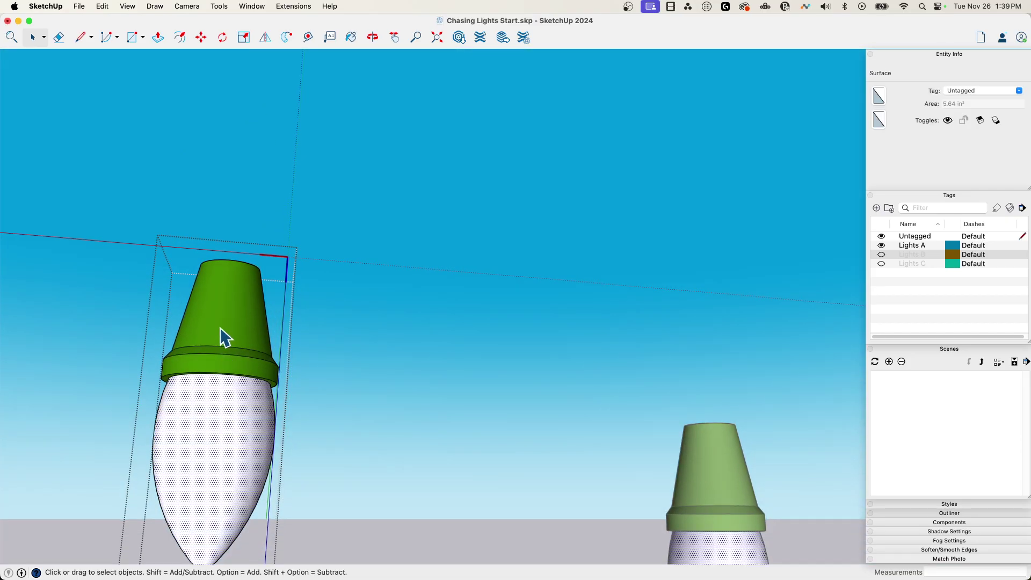
click(219, 368)
middle_drag(218, 368, 274, 292)
click(231, 408)
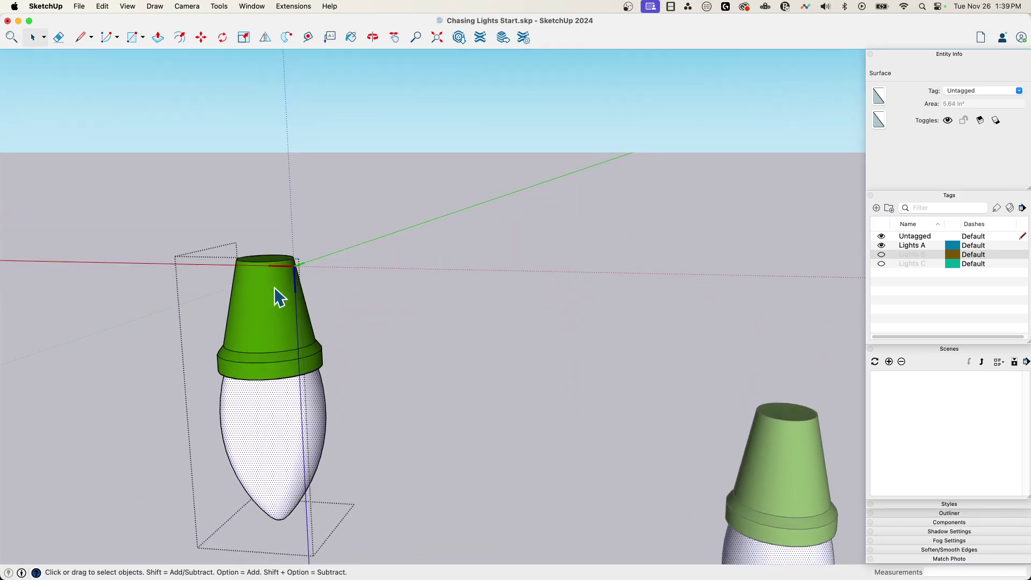
click(275, 294)
middle_drag(274, 256, 282, 367)
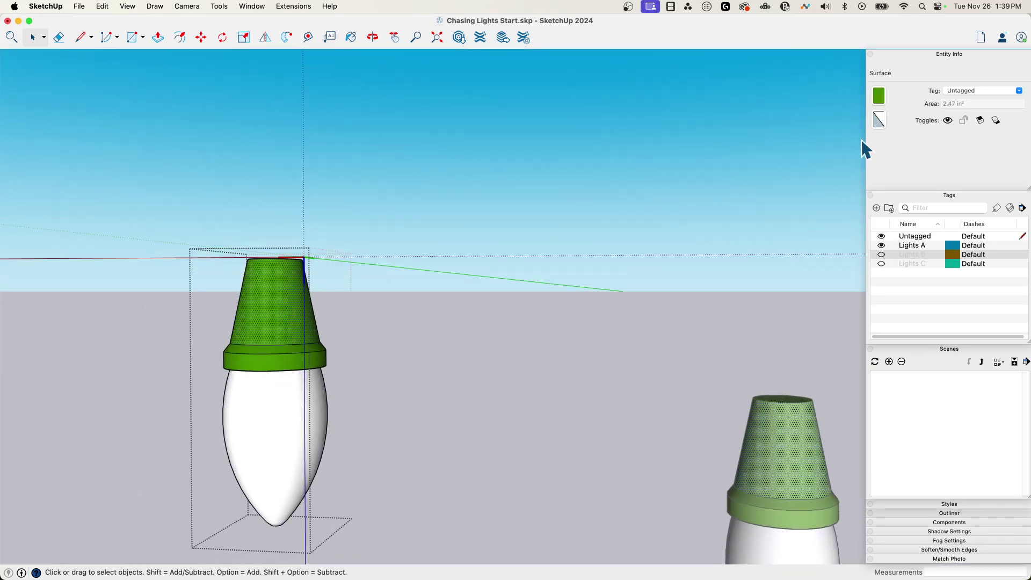
click(255, 439)
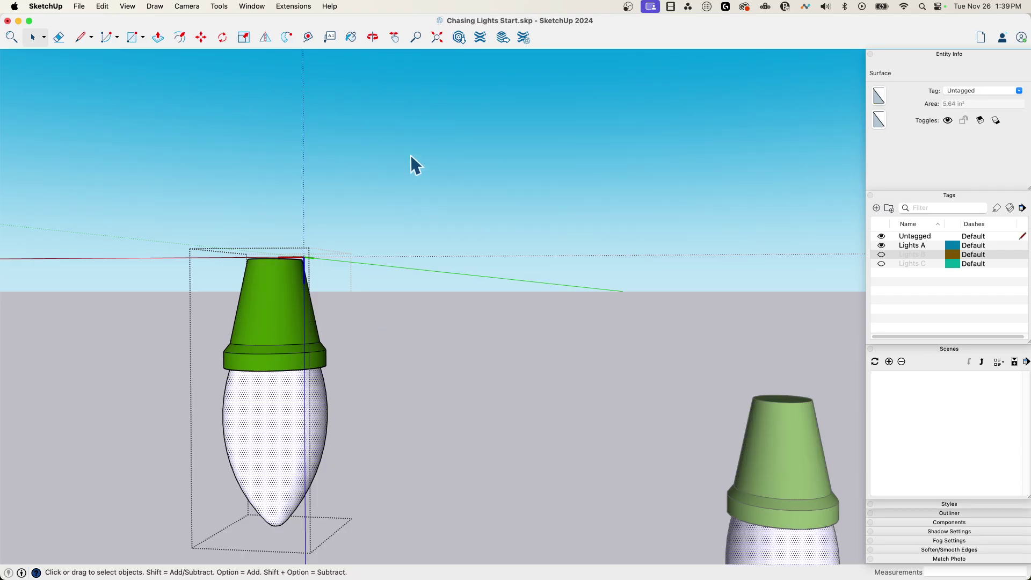
key(Escape)
middle_drag(410, 155, 374, 318)
scroll(405, 156, down, 10)
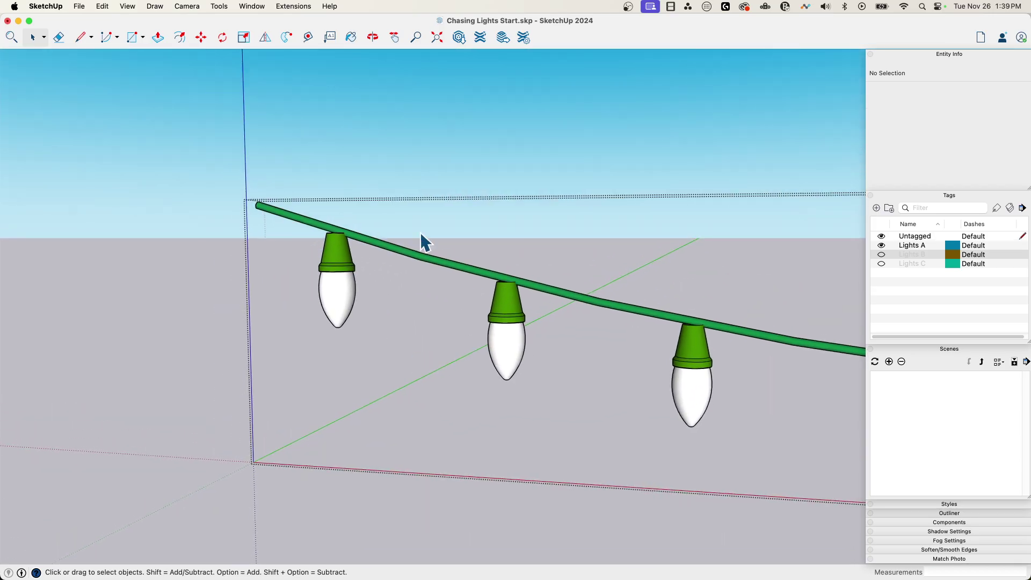
Paint the first bulb of the Lights A string with the pencil colour Aluminum and close the colour picker
key(b)
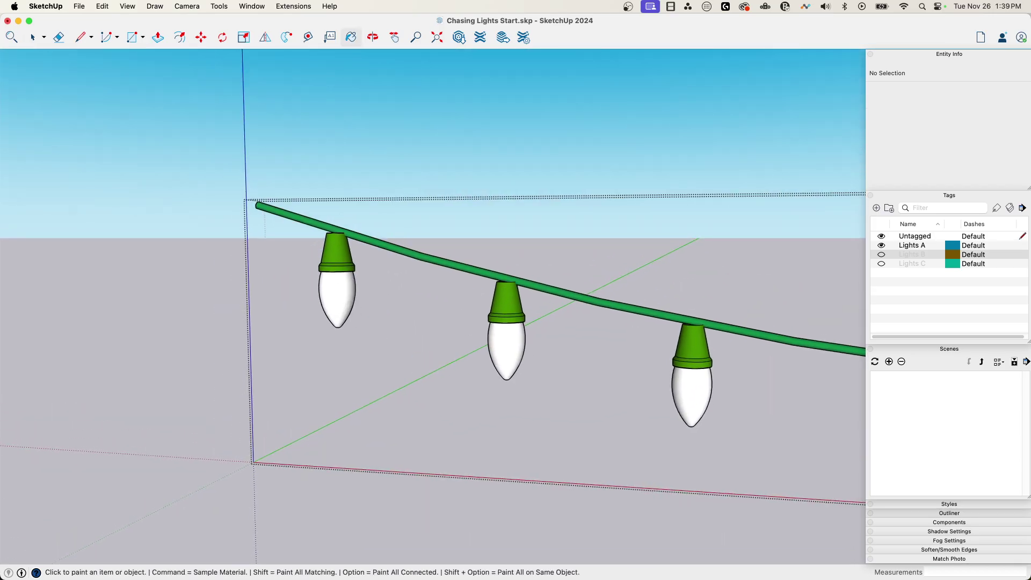
drag(144, 186, 191, 164)
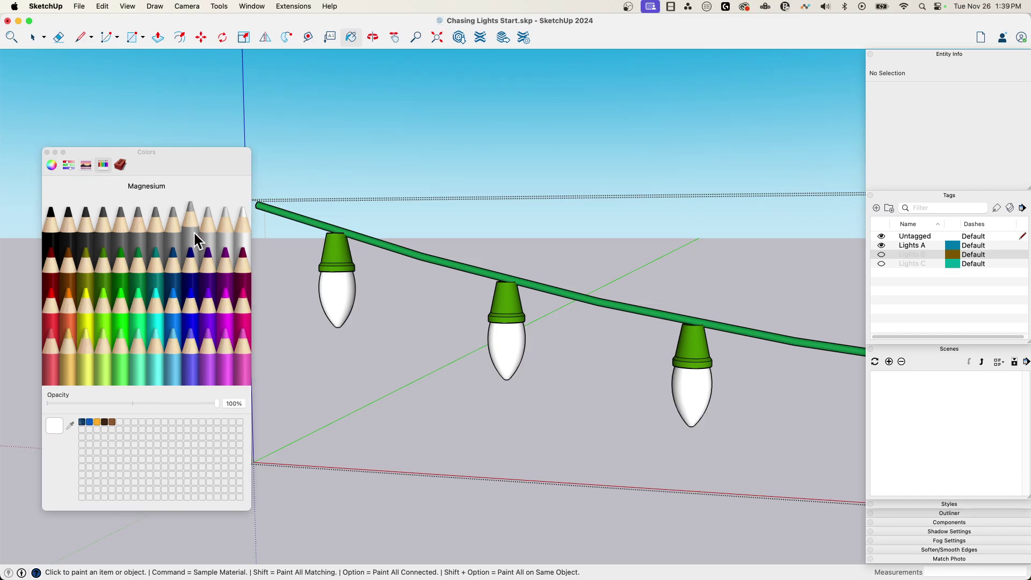
click(172, 228)
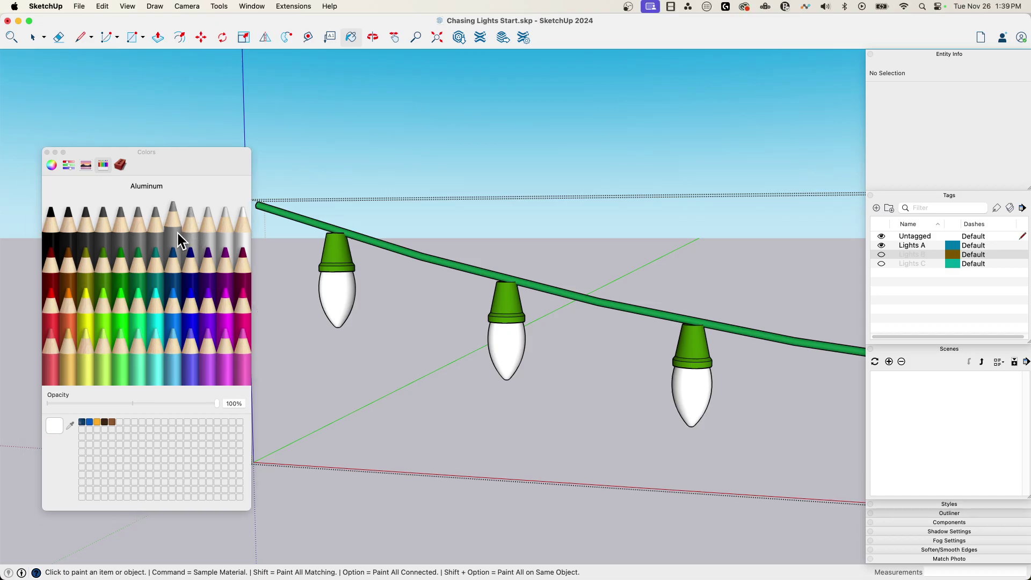
click(339, 271)
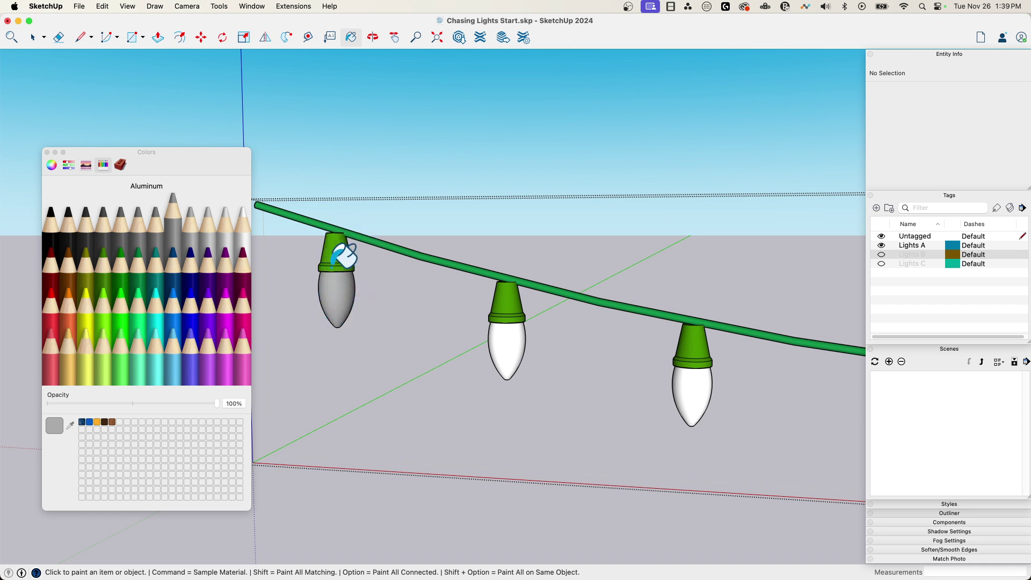
drag(160, 154, 154, 152)
click(40, 151)
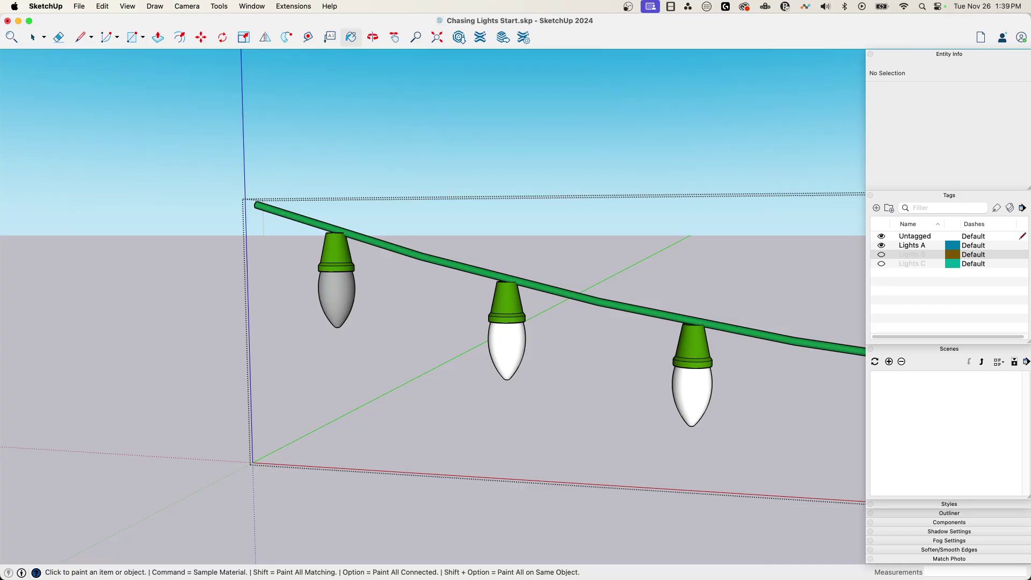
Paint the remaining bulbs of the Lights A string's first swag in Aluminum, leaving every third bulb white
middle_drag(310, 279, 309, 240)
scroll(333, 252, down, 3)
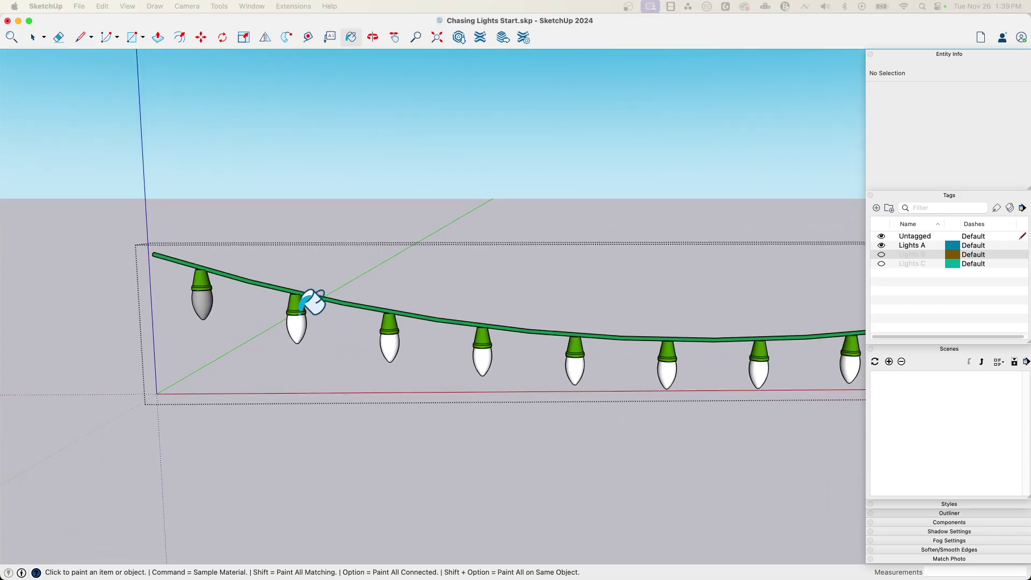
click(295, 309)
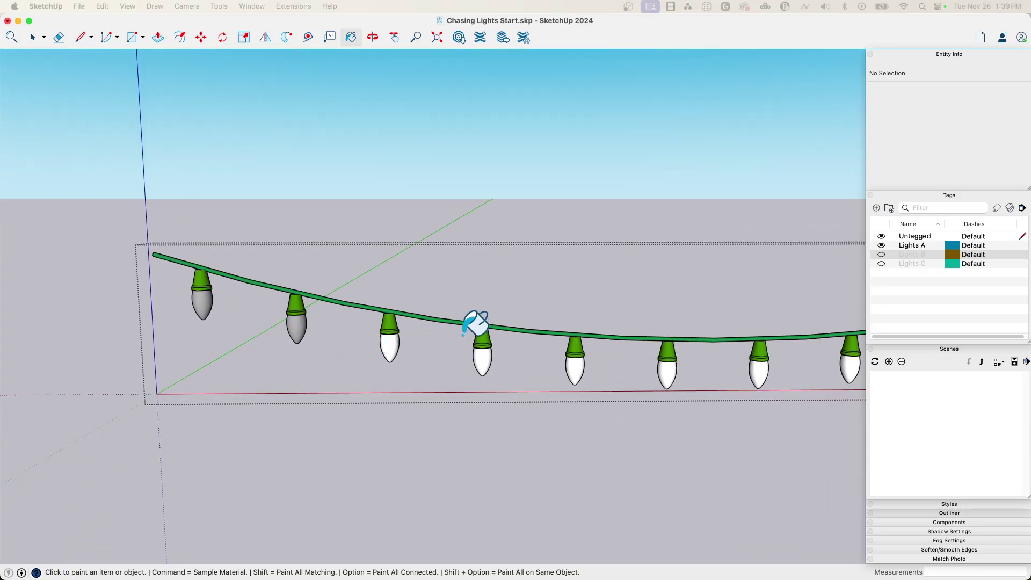
click(483, 345)
click(577, 354)
mouse_move(589, 345)
middle_down()
mouse_move(627, 349)
mouse_move(594, 354)
middle_up()
click(580, 360)
click(671, 357)
mouse_move(686, 347)
middle_down()
mouse_move(704, 348)
mouse_move(709, 336)
middle_up()
click(698, 343)
click(771, 328)
Continue the pattern of two Aluminum bulbs and one white bulb along the string's second swag
middle_drag(781, 321, 679, 310)
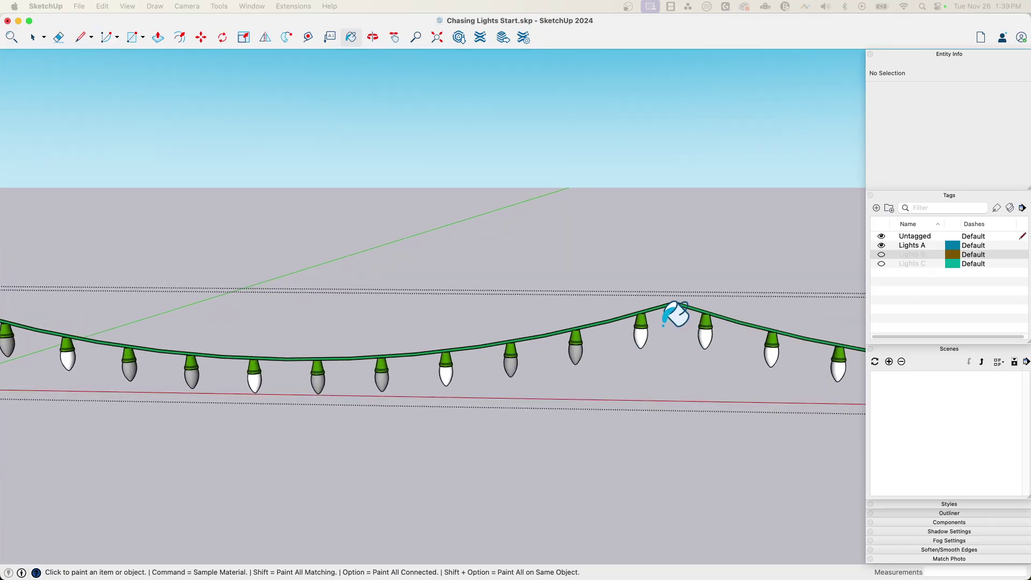
mouse_move(783, 345)
middle_down()
mouse_move(686, 361)
mouse_move(749, 363)
mouse_move(634, 350)
middle_up()
click(686, 362)
click(743, 361)
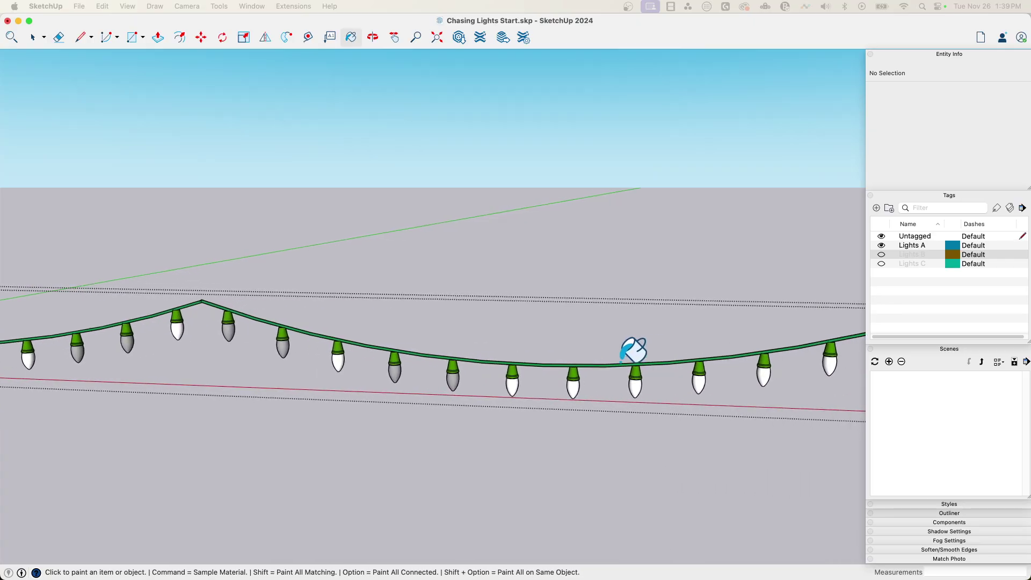
click(574, 374)
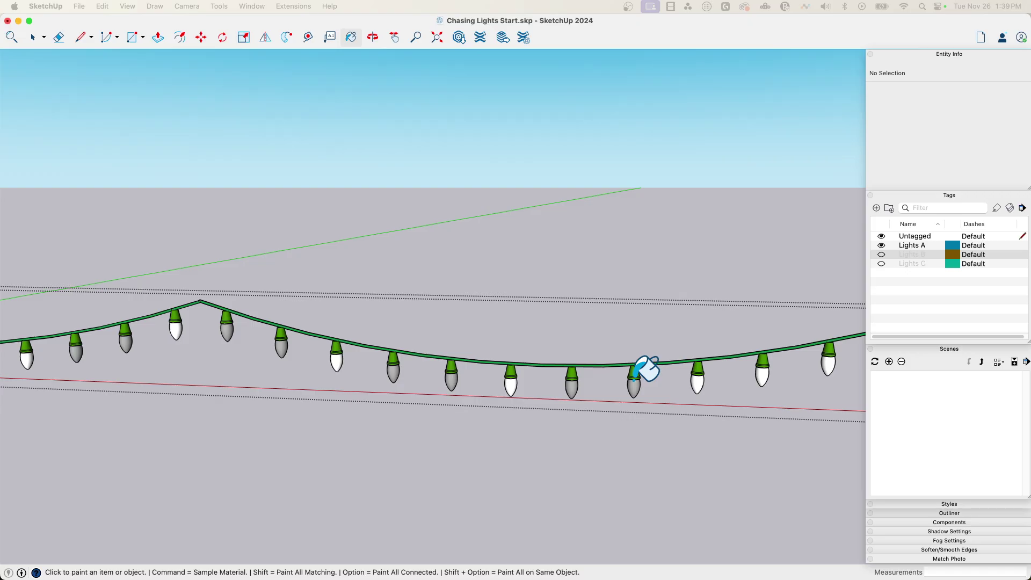
click(762, 370)
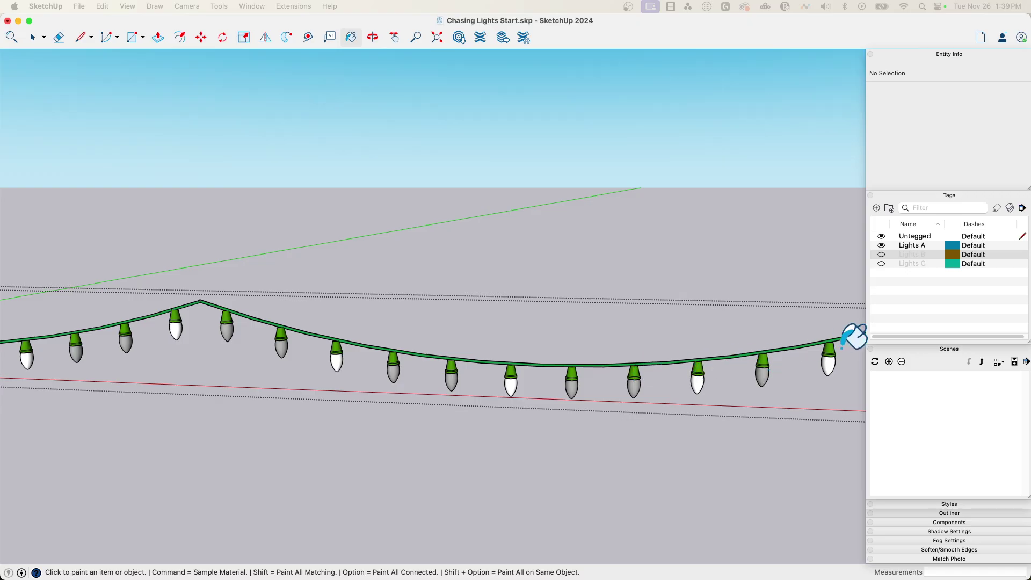
click(832, 351)
Continue the pattern of two Aluminum bulbs and one white bulb along the Lights A string's third swag and close the group
mouse_move(831, 351)
middle_down()
mouse_move(656, 323)
mouse_move(668, 325)
middle_up()
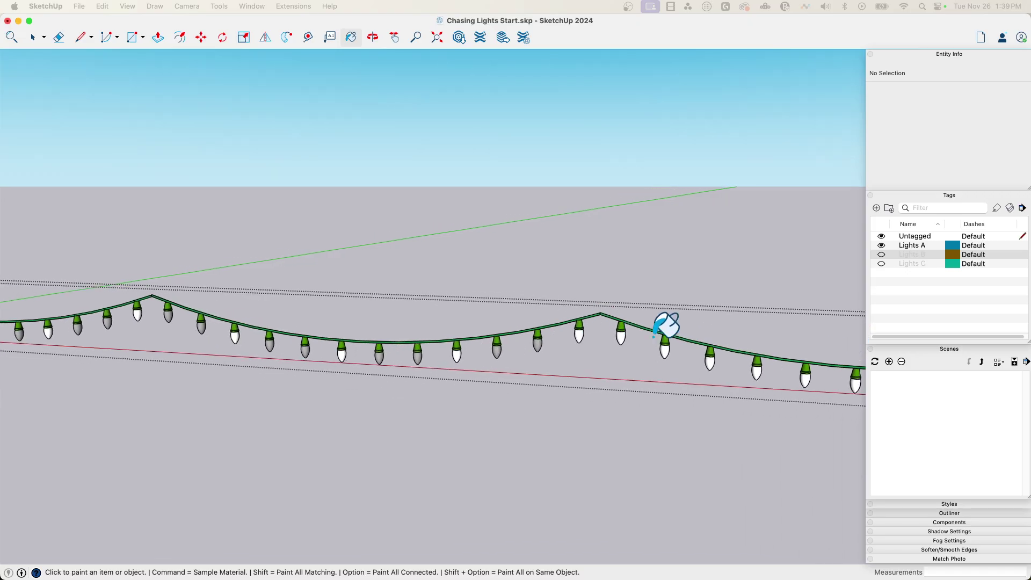
click(621, 334)
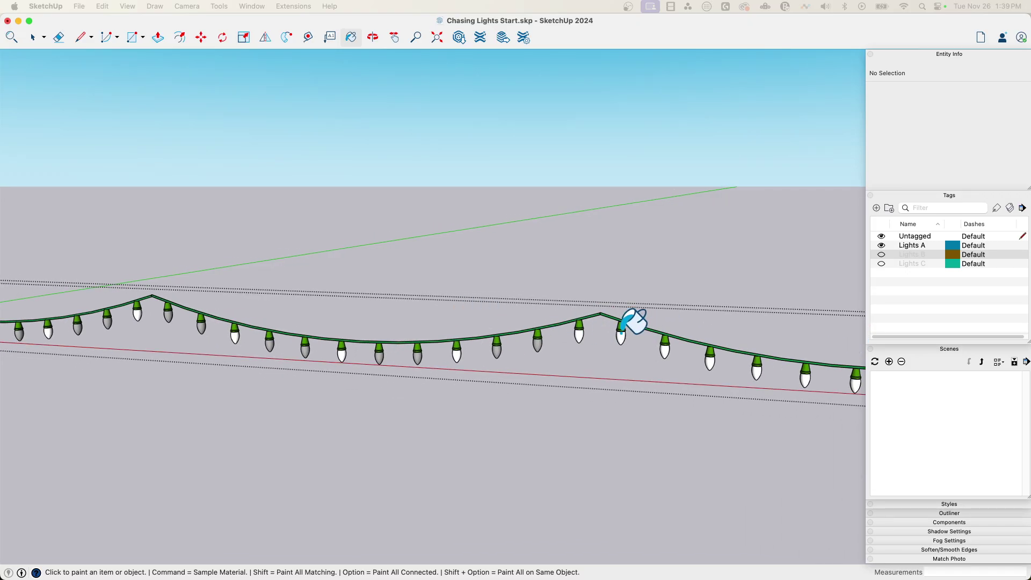
click(666, 346)
click(757, 366)
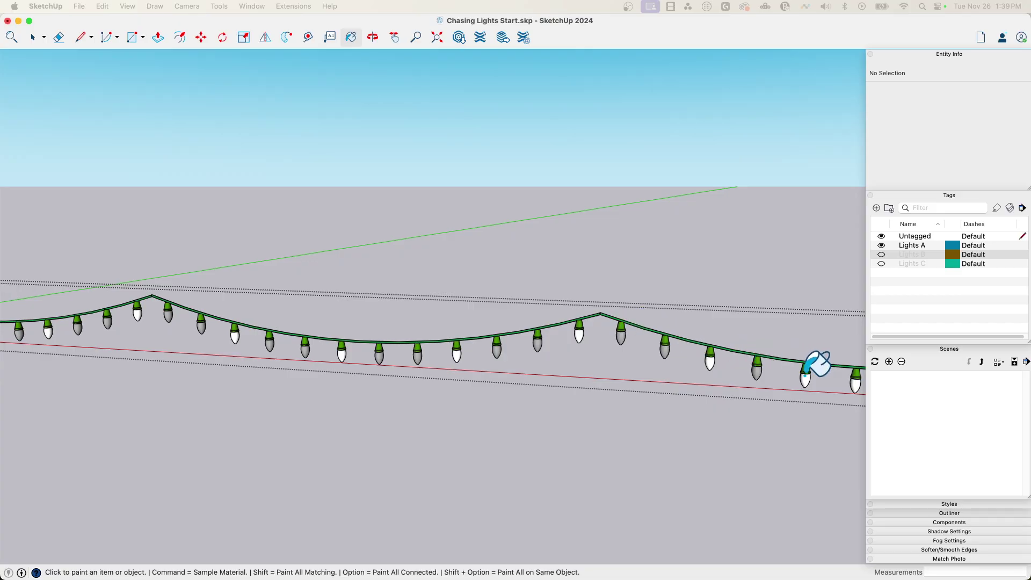
click(807, 372)
mouse_move(633, 306)
middle_down()
mouse_move(778, 368)
mouse_move(623, 371)
middle_up()
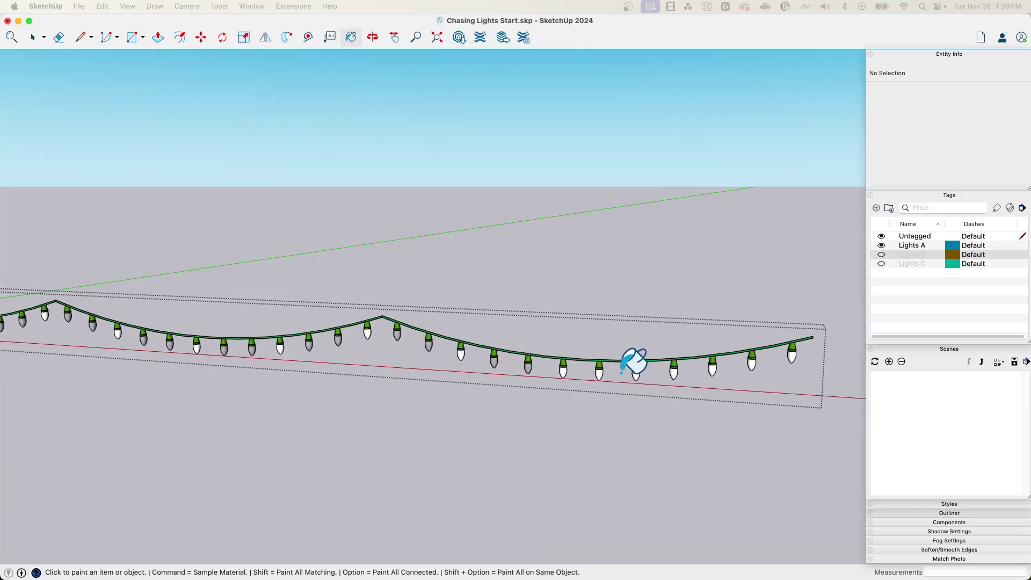
click(599, 370)
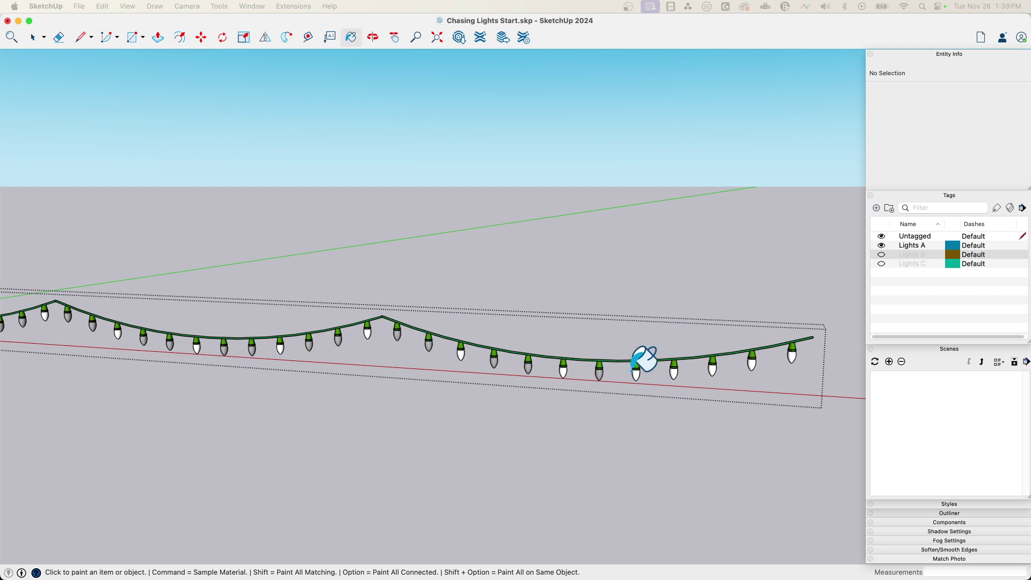
click(714, 367)
mouse_move(735, 368)
middle_down()
mouse_move(440, 311)
mouse_move(265, 328)
middle_up()
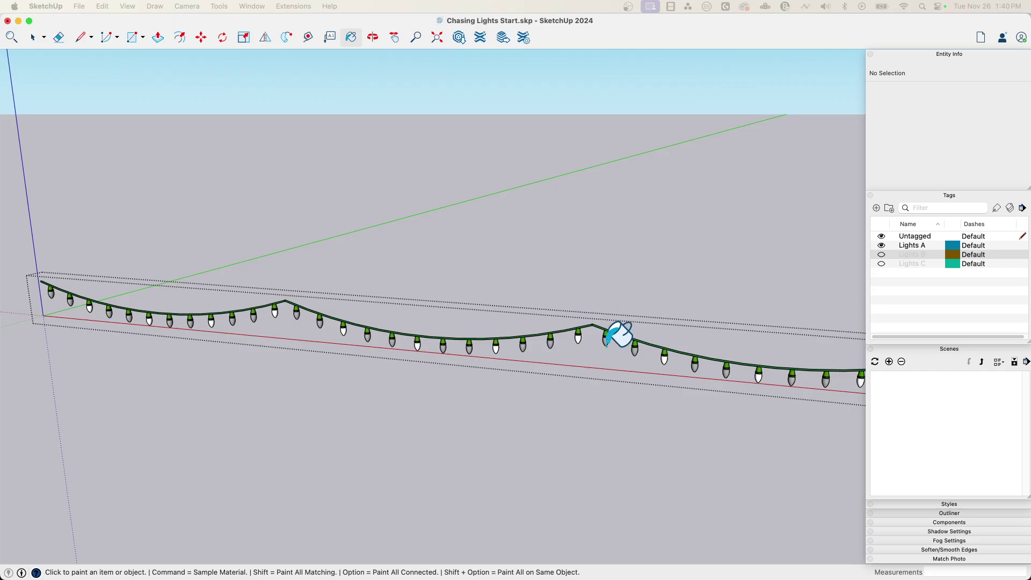
scroll(794, 357, down, 3)
scroll(478, 371, up, 1)
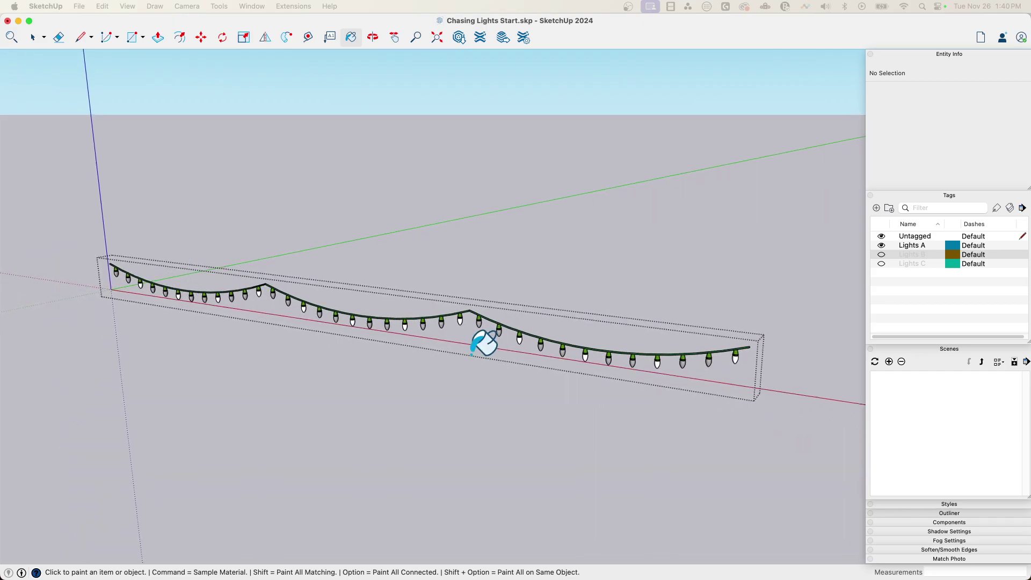
mouse_move(483, 345)
middle_down()
mouse_move(552, 350)
mouse_move(473, 306)
mouse_move(398, 221)
middle_up()
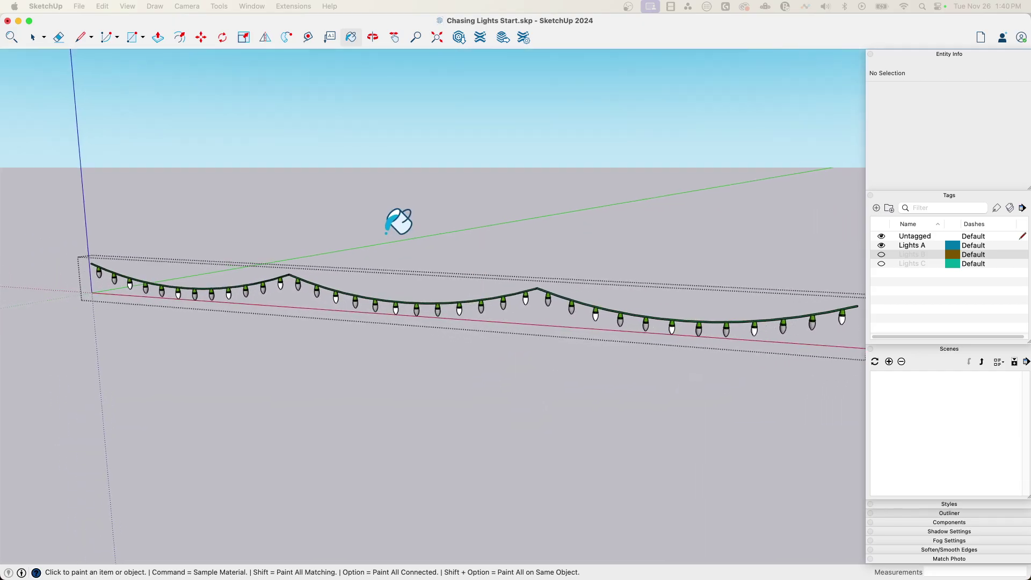
key(space)
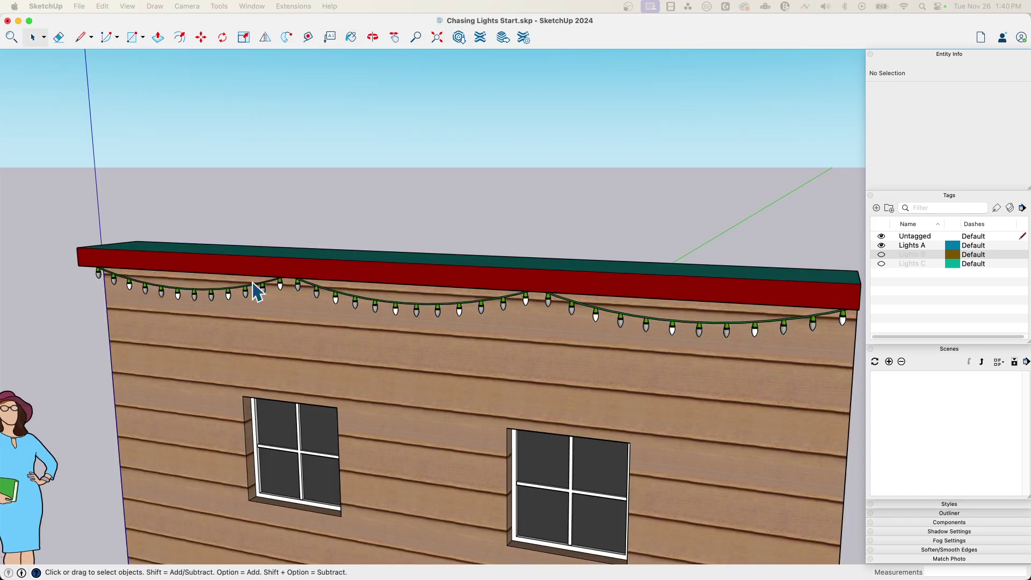
Hide the Lights A tag, show the Lights B tag, and open the Lights B string for editing
middle_drag(235, 341, 317, 344)
scroll(421, 346, up, 2)
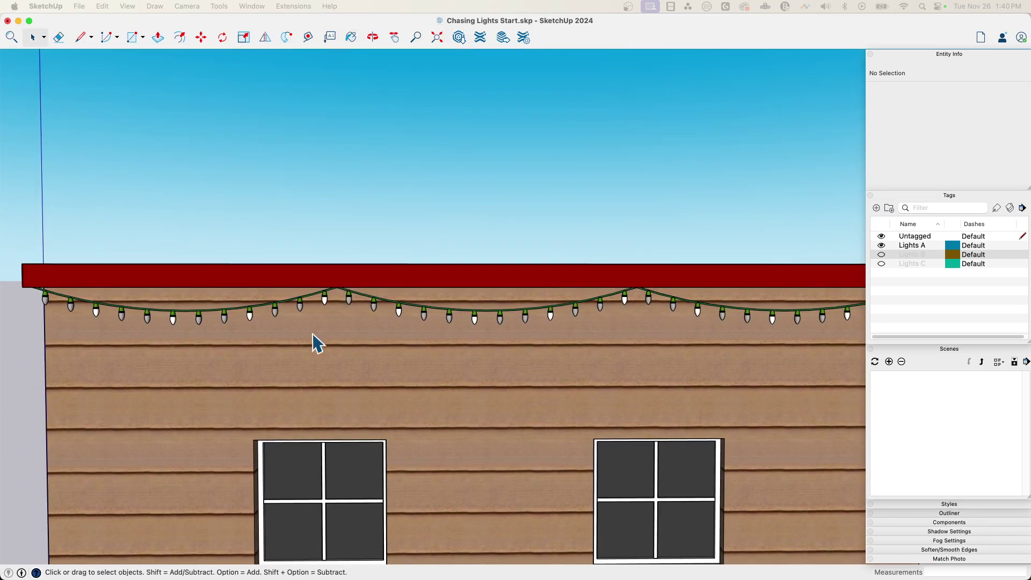
middle_drag(114, 316, 57, 315)
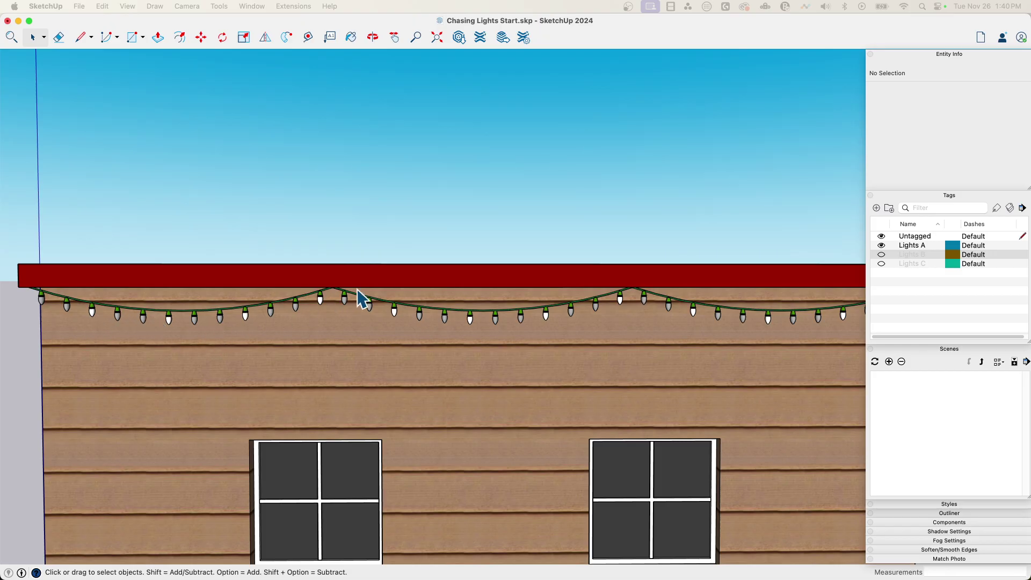
middle_drag(800, 322, 876, 239)
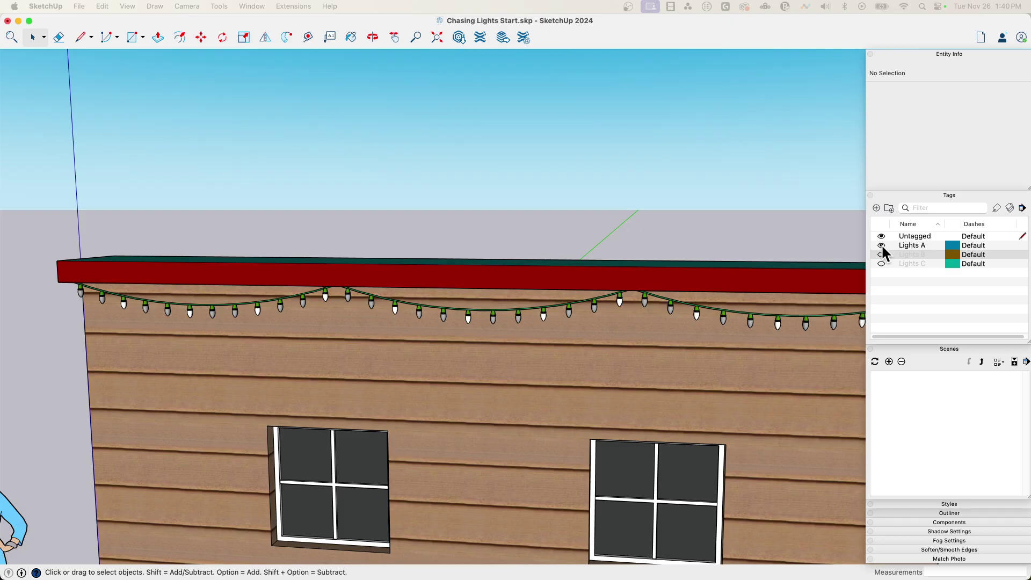
click(881, 244)
click(881, 254)
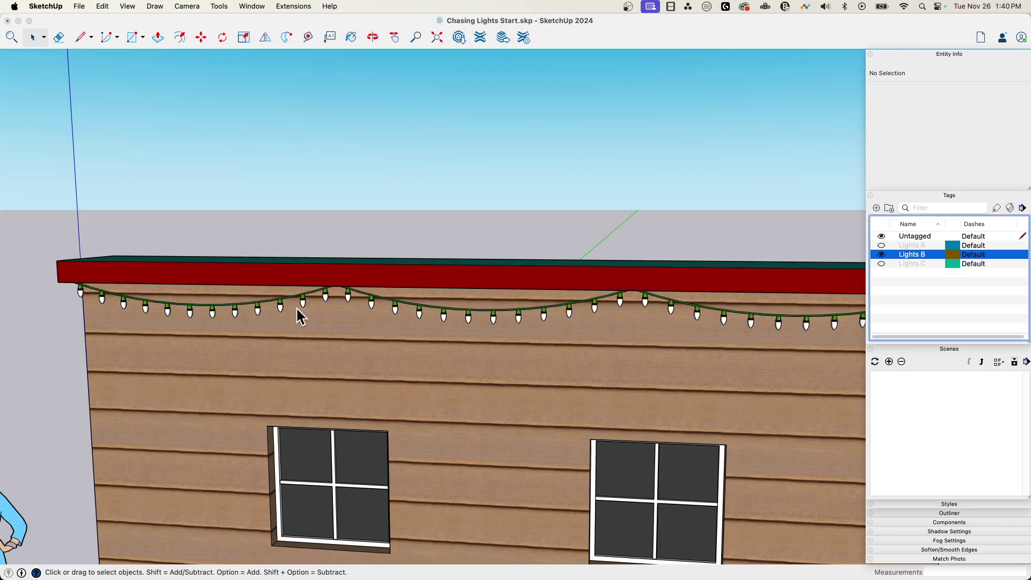
middle_drag(300, 315, 145, 317)
double_click(140, 310)
scroll(138, 300, up, 3)
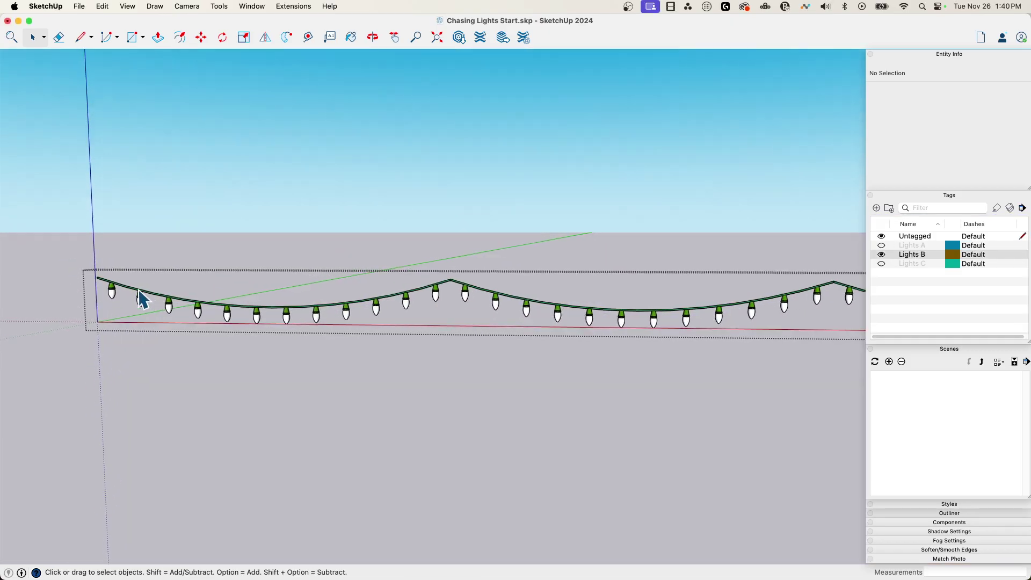
Paint the Lights B string's first swag in Aluminum, leaving the first bulb and every third bulb after it white
key(b)
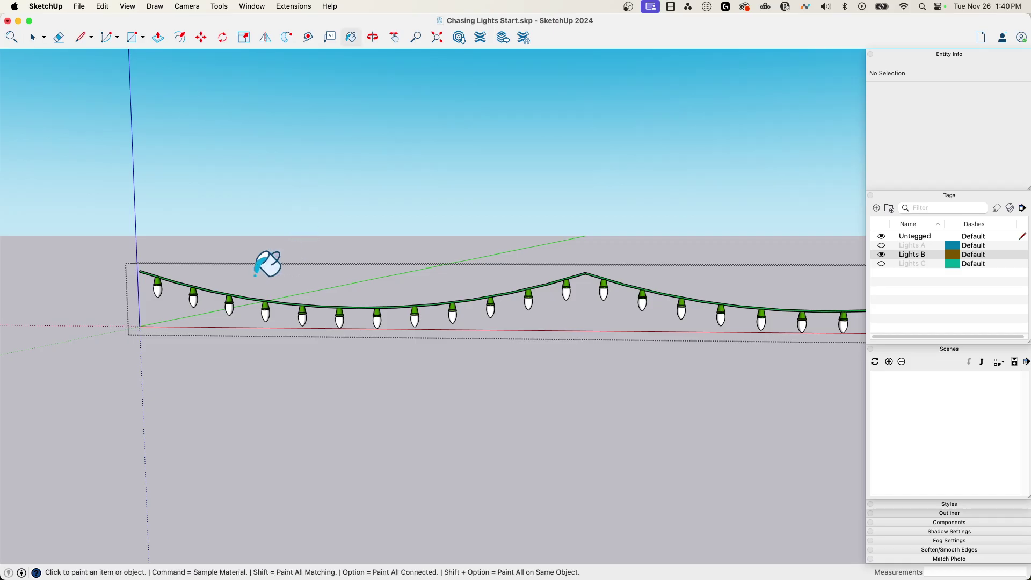
click(194, 297)
click(303, 316)
click(340, 317)
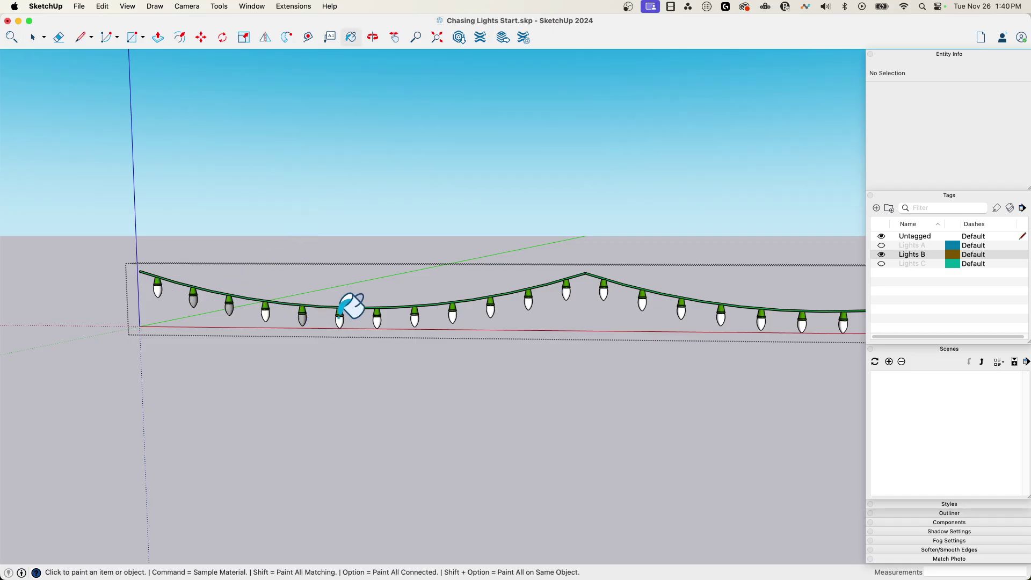
click(415, 316)
click(452, 310)
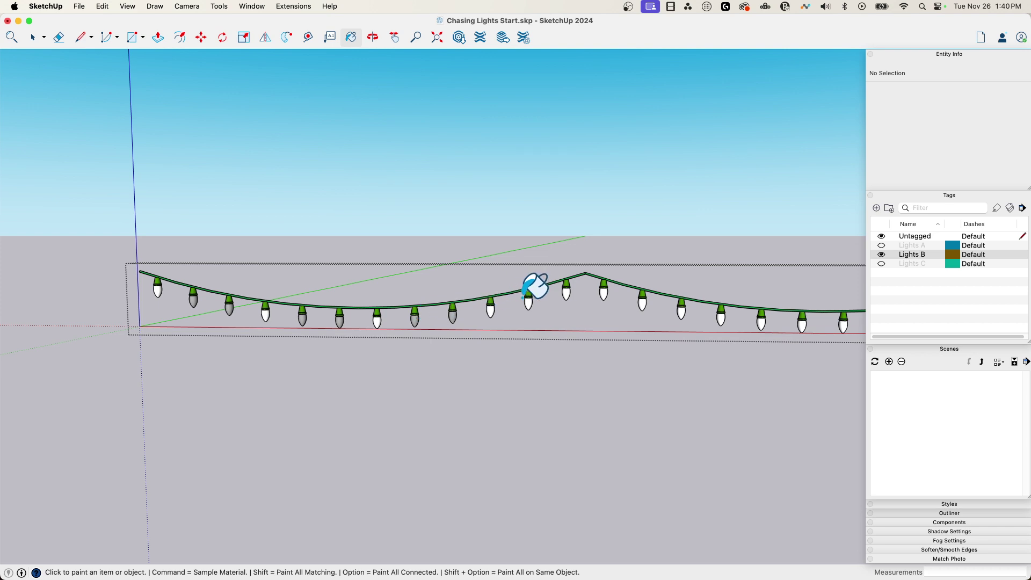
click(527, 299)
Continue the pattern of one white bulb and two Aluminum bulbs along the Lights B string's second swag
scroll(582, 279, right, 5)
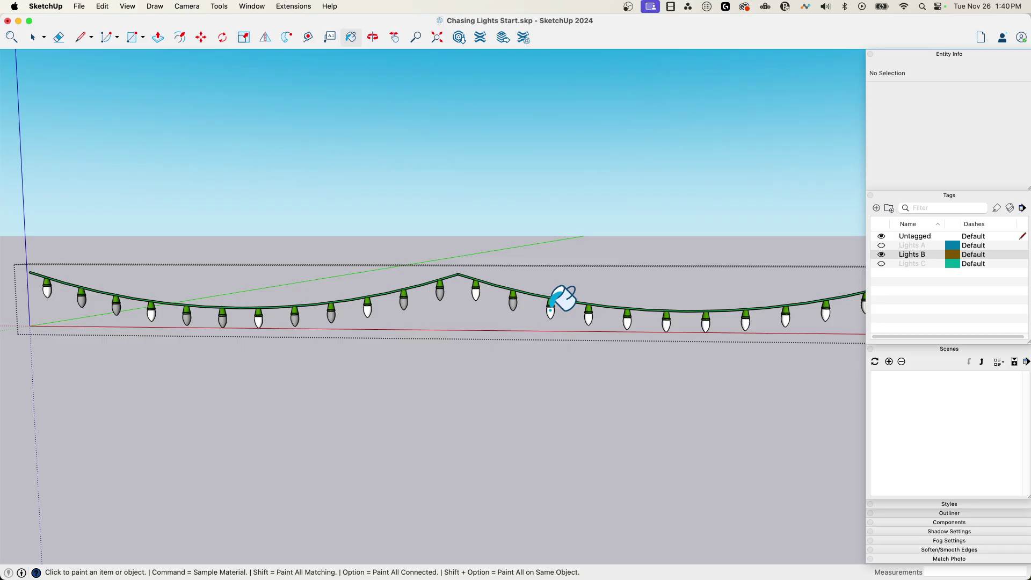
click(550, 305)
click(627, 318)
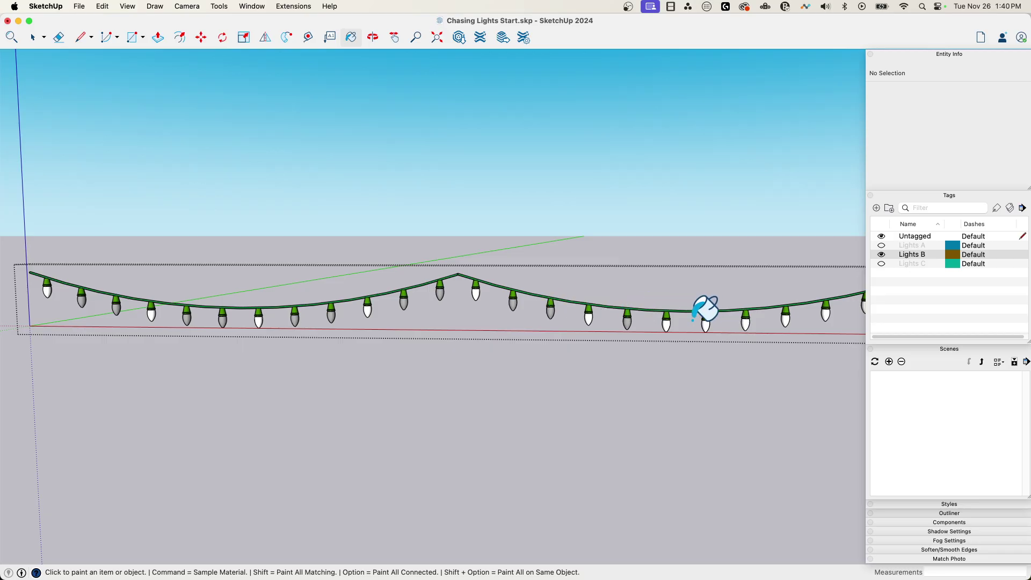
click(666, 320)
scroll(679, 312, right, 5)
click(626, 325)
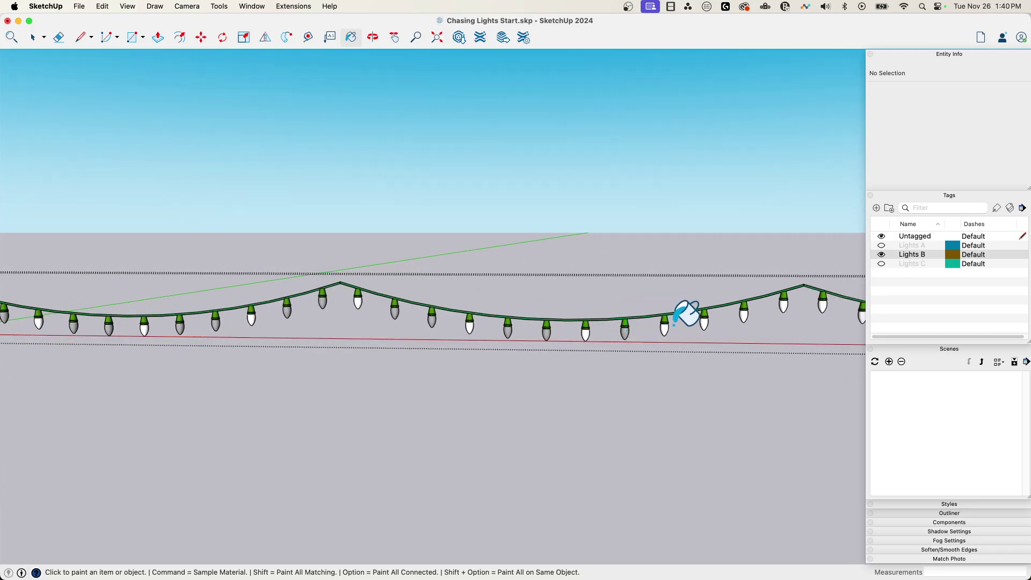
click(665, 320)
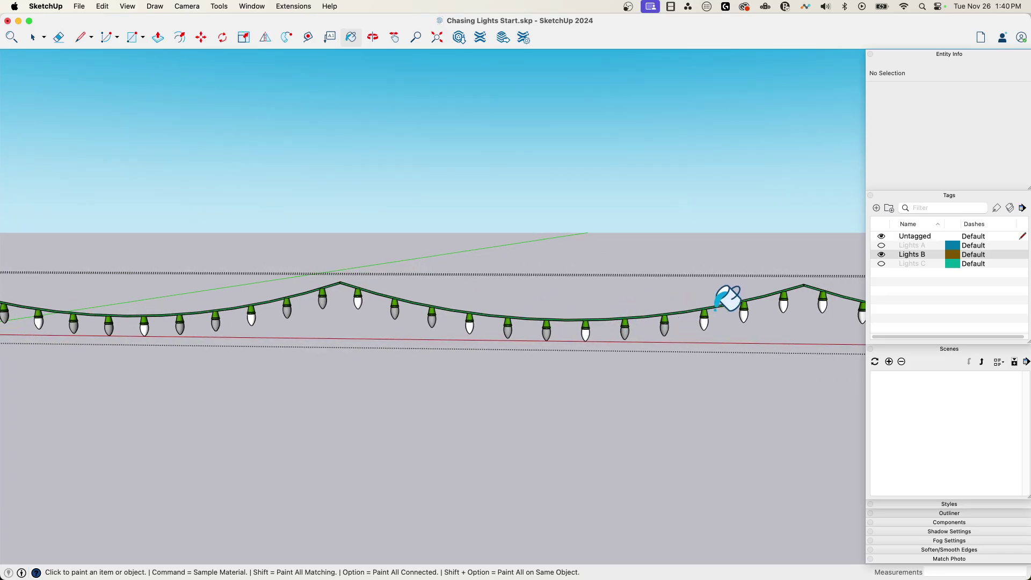
click(745, 312)
Paint the Lights B string's third swag with one white bulb followed by two Aluminum bulbs and close the group
middle_drag(799, 289, 658, 298)
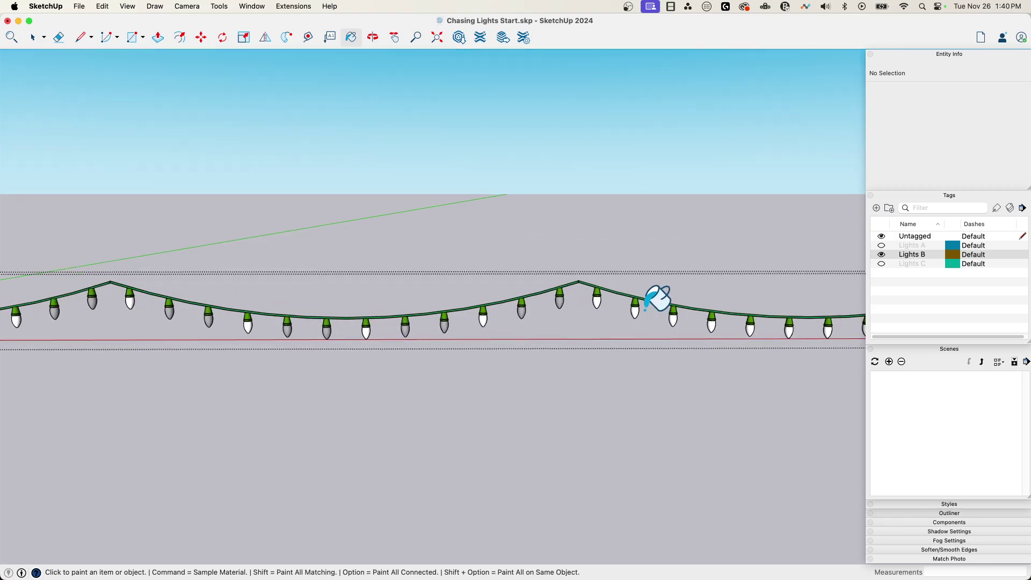
click(635, 312)
click(673, 315)
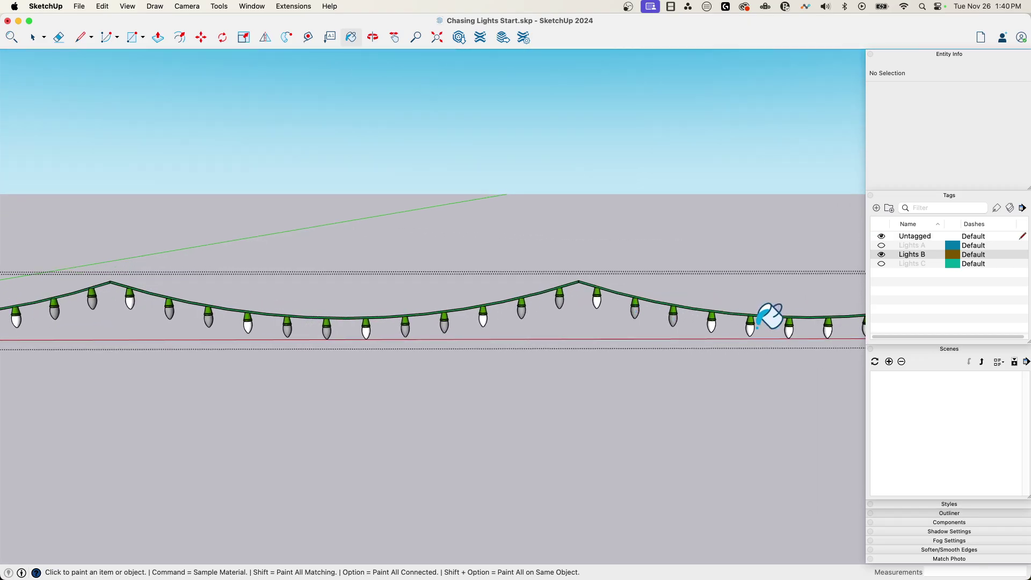
mouse_move(799, 311)
middle_down()
mouse_move(743, 306)
mouse_move(755, 290)
mouse_move(733, 284)
mouse_move(622, 365)
mouse_move(380, 250)
mouse_move(248, 280)
mouse_move(334, 272)
mouse_move(375, 361)
mouse_move(368, 265)
mouse_move(379, 278)
middle_up()
click(737, 310)
click(775, 303)
key(space)
click(361, 384)
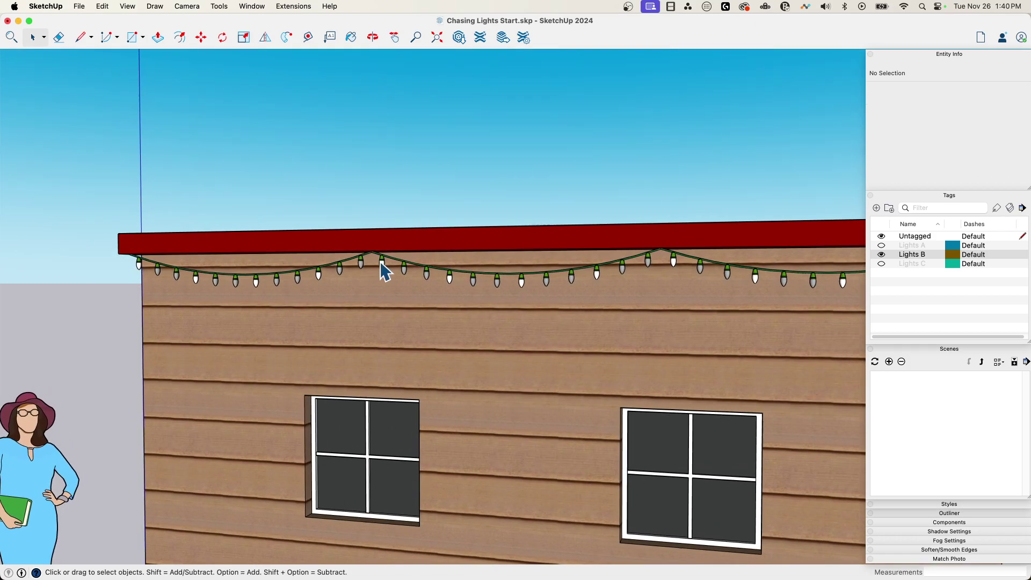
Hide the Lights B tag, show the Lights C tag, and open the Lights C string for editing
click(383, 265)
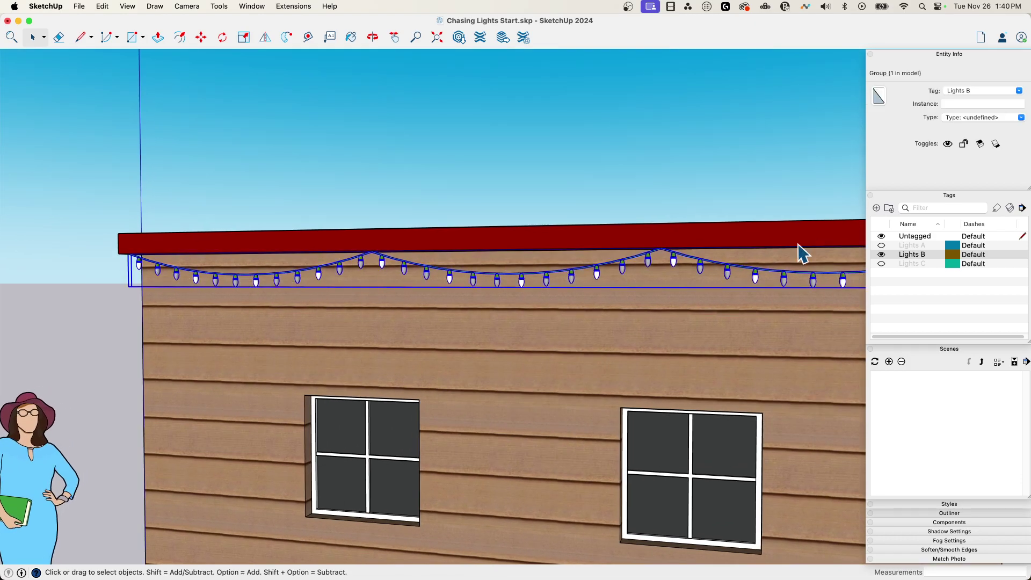
click(881, 254)
click(881, 254)
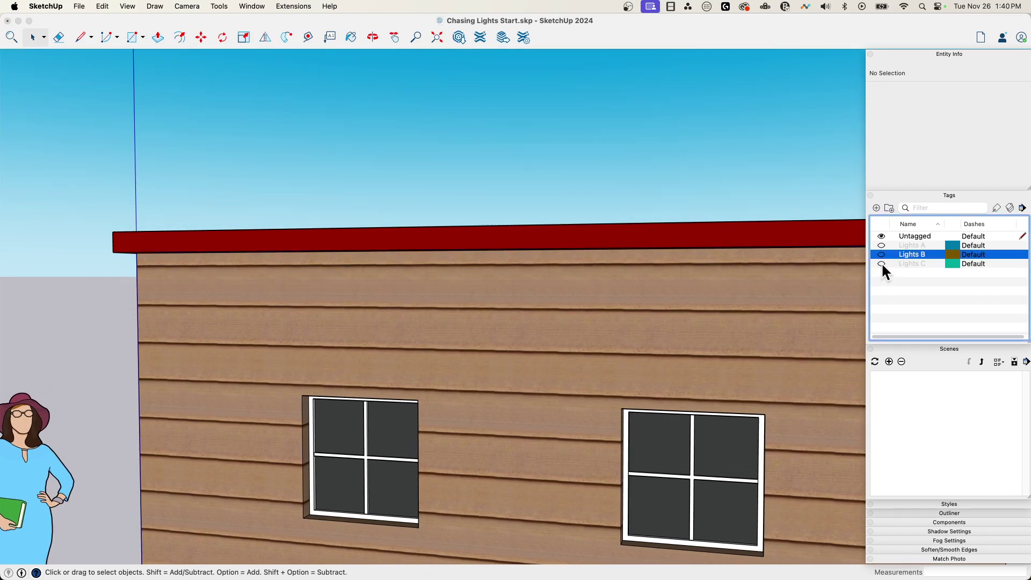
click(881, 263)
double_click(196, 284)
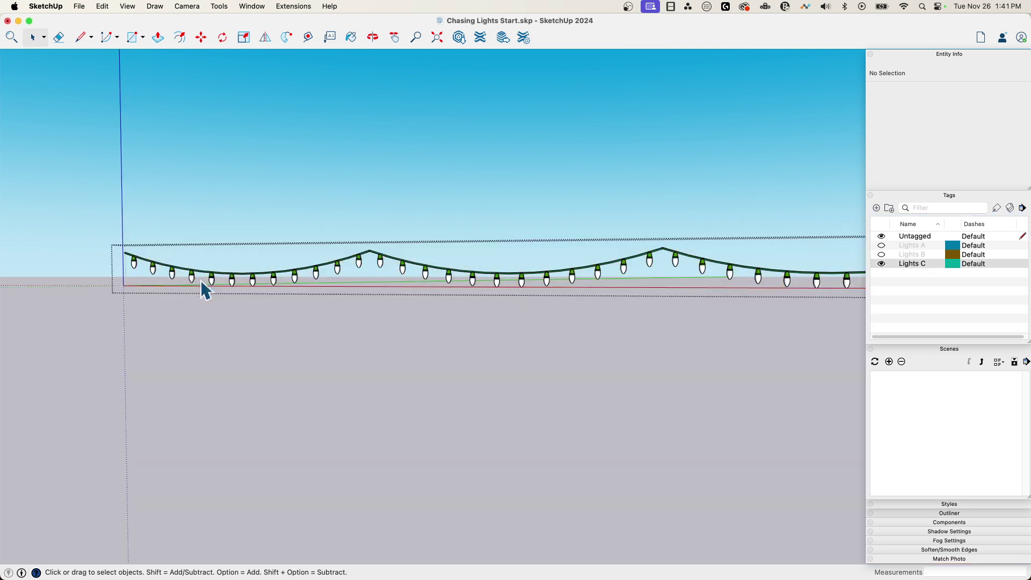
Paint the Lights C string's first swag in Aluminum, leaving the second bulb and every third bulb after it white
key(b)
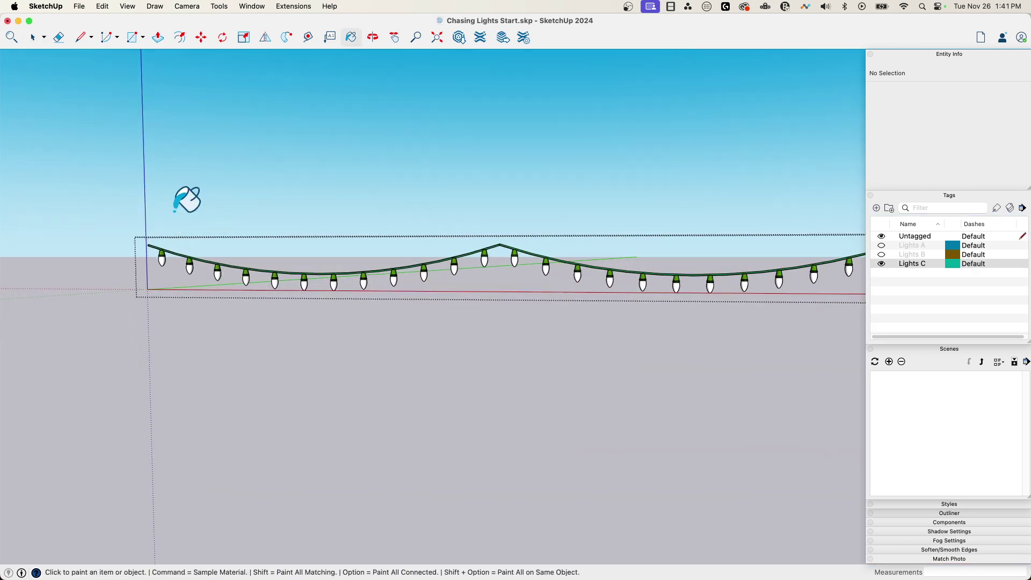
click(163, 258)
scroll(212, 230, up, 5)
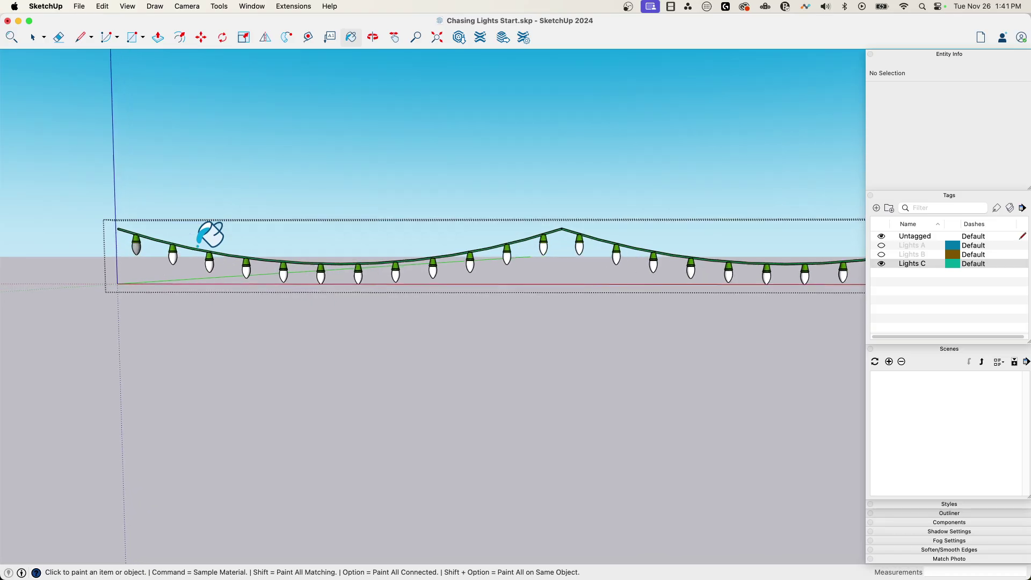
click(268, 262)
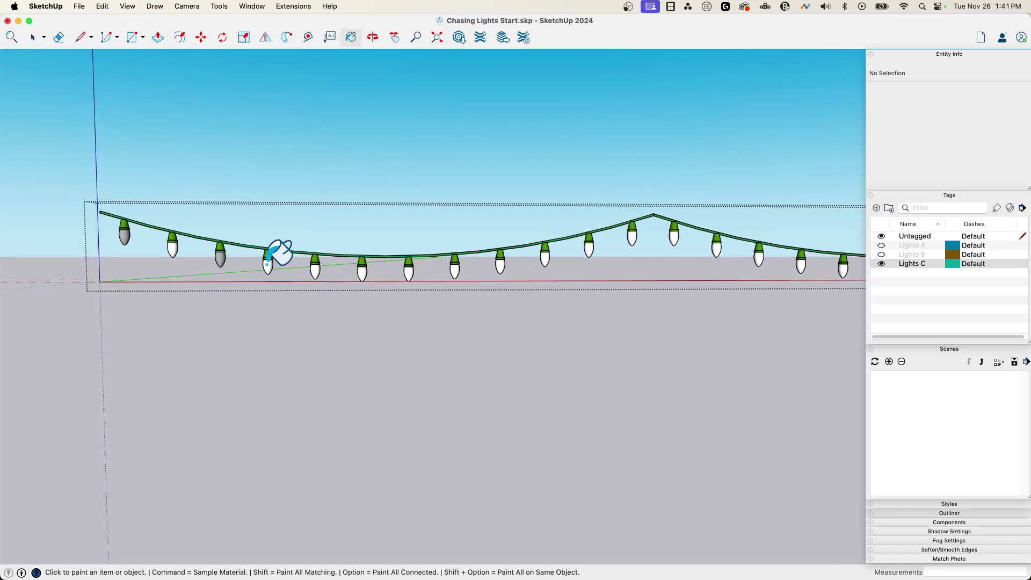
click(361, 268)
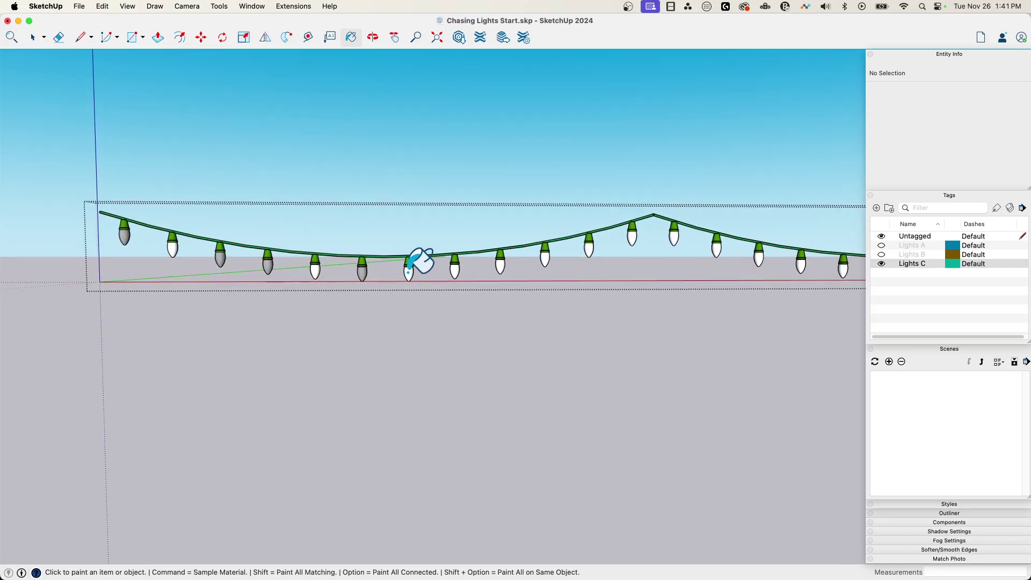
click(408, 268)
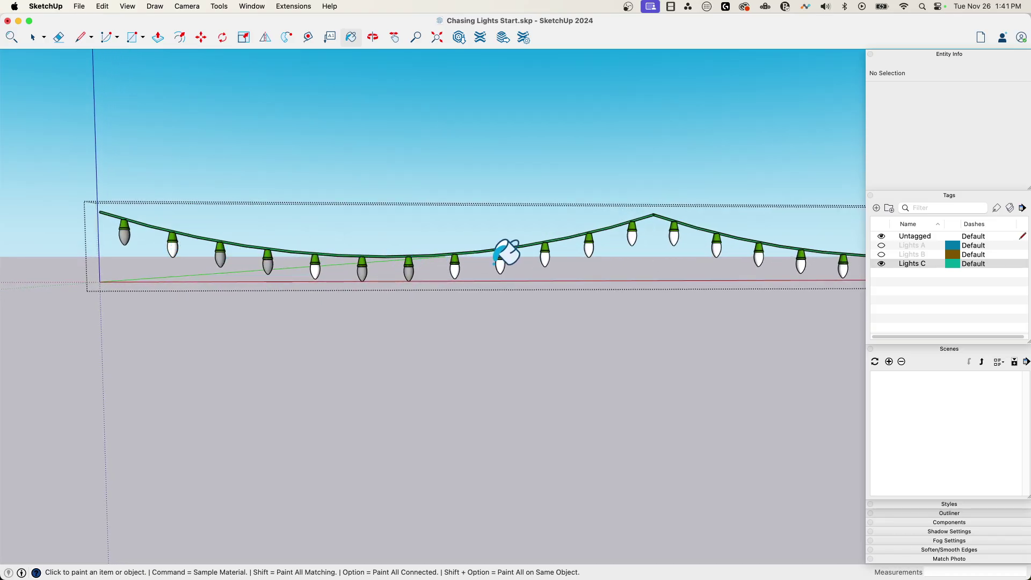
click(545, 256)
click(633, 236)
Paint the Lights C string's second swag in Aluminum, leaving its second bulb and every third bulb after it white
click(673, 238)
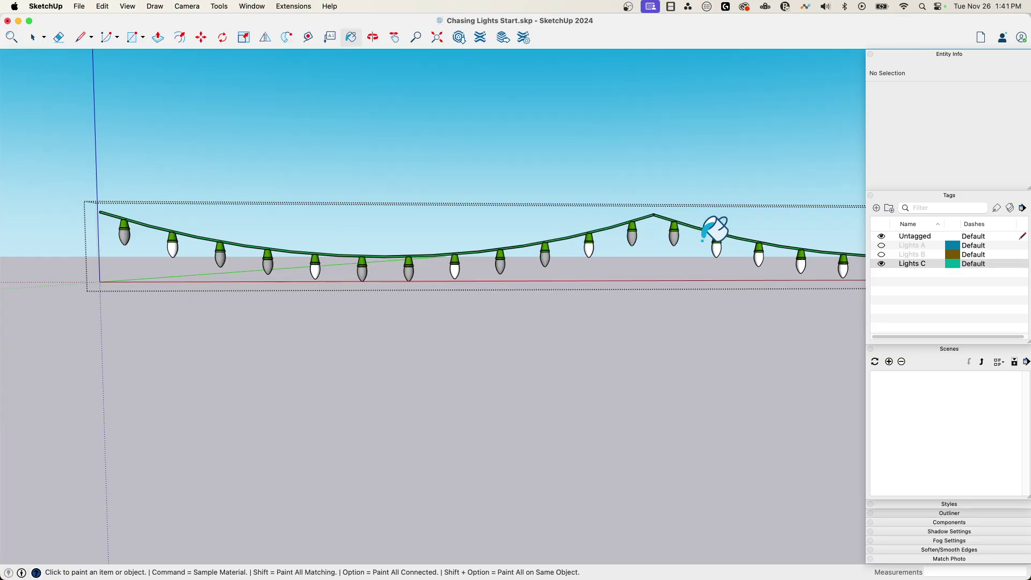
click(758, 257)
mouse_move(811, 260)
middle_down()
mouse_move(681, 251)
mouse_move(605, 269)
middle_up()
click(530, 285)
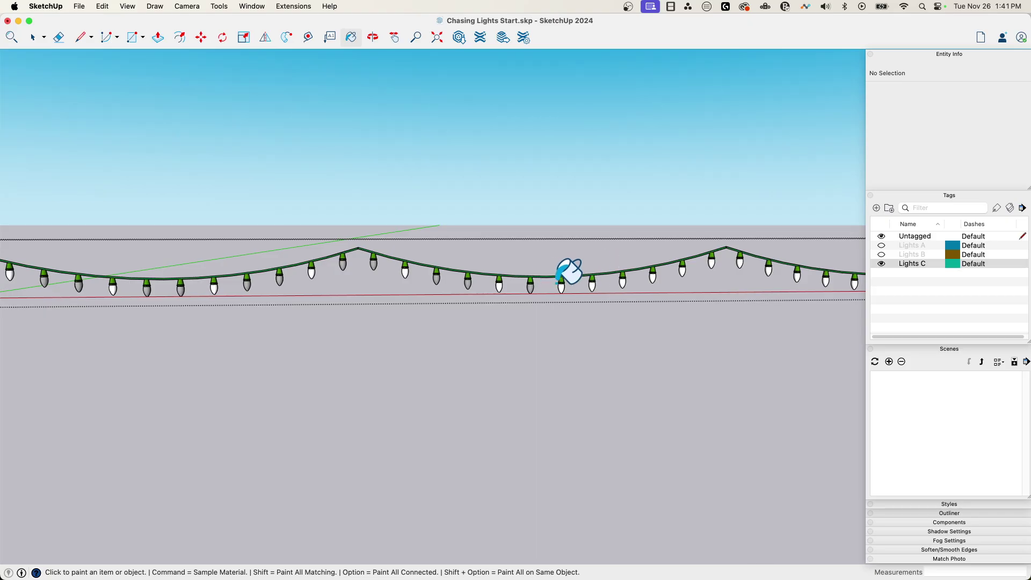
click(561, 282)
click(653, 273)
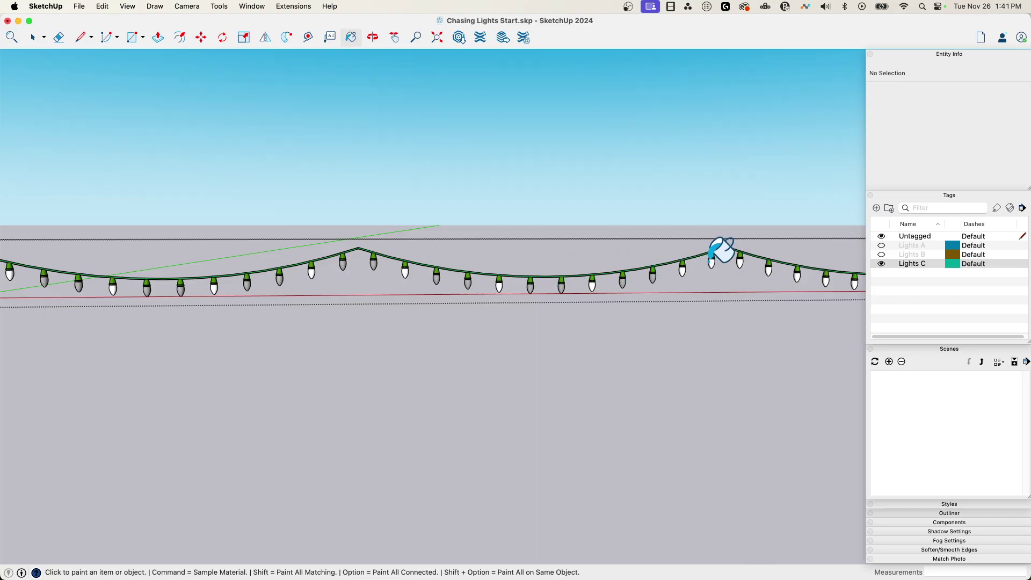
Continue the one-white, two-Aluminum pattern along the Lights C string's third swag and close the group
click(741, 258)
mouse_move(741, 259)
middle_down()
mouse_move(656, 263)
mouse_move(684, 261)
middle_up()
click(733, 272)
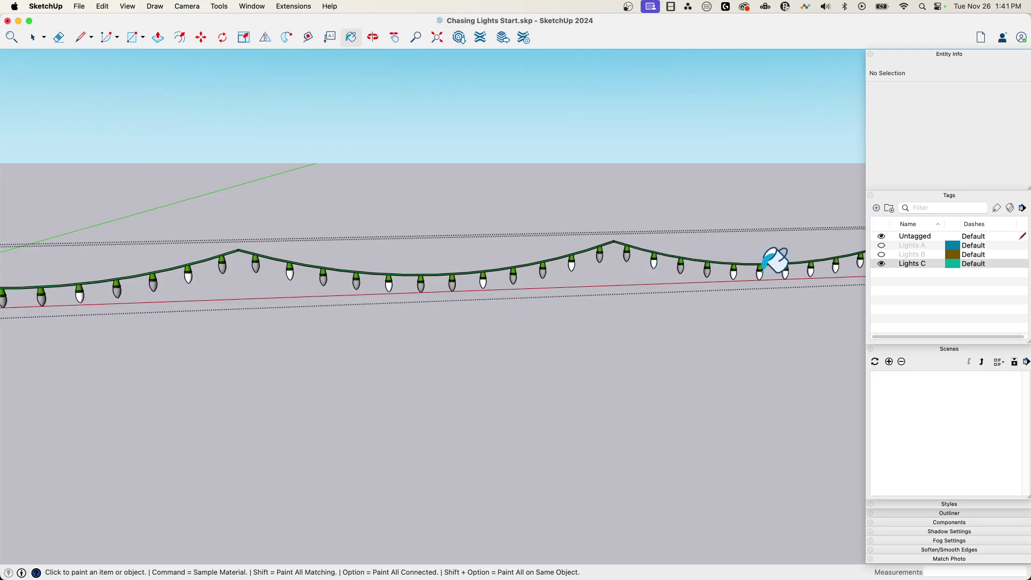
click(760, 272)
mouse_move(796, 258)
middle_down()
mouse_move(773, 200)
mouse_move(720, 195)
middle_up()
click(714, 200)
click(735, 199)
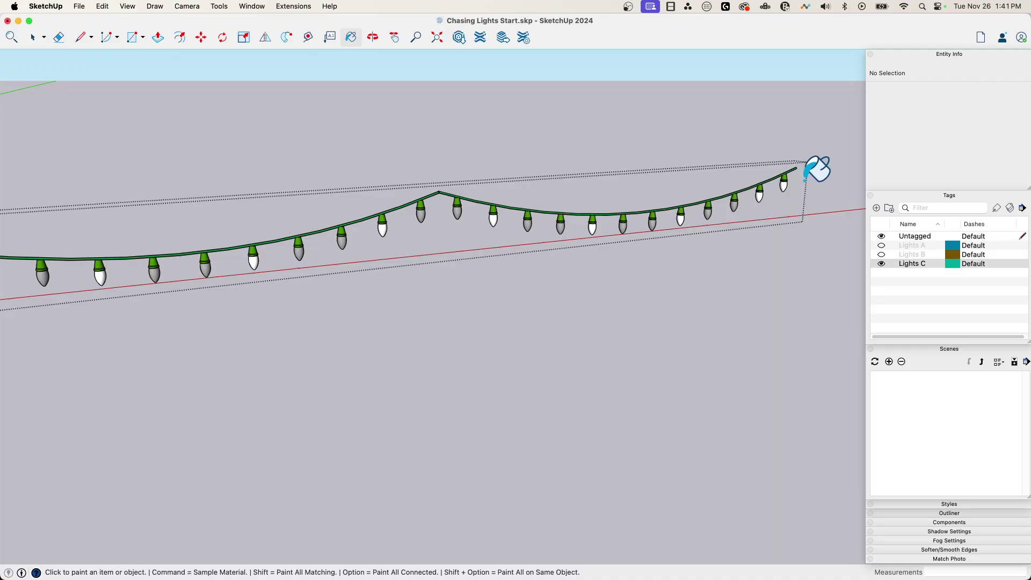
mouse_move(786, 178)
middle_down()
mouse_move(689, 302)
mouse_move(572, 288)
mouse_move(338, 324)
mouse_move(223, 295)
mouse_move(232, 295)
middle_up()
key(space)
click(329, 327)
middle_drag(752, 282, 881, 269)
Show the Lights A, Lights B and Lights C tags one at a time to compare their bulb patterns on the wall
click(882, 263)
click(881, 245)
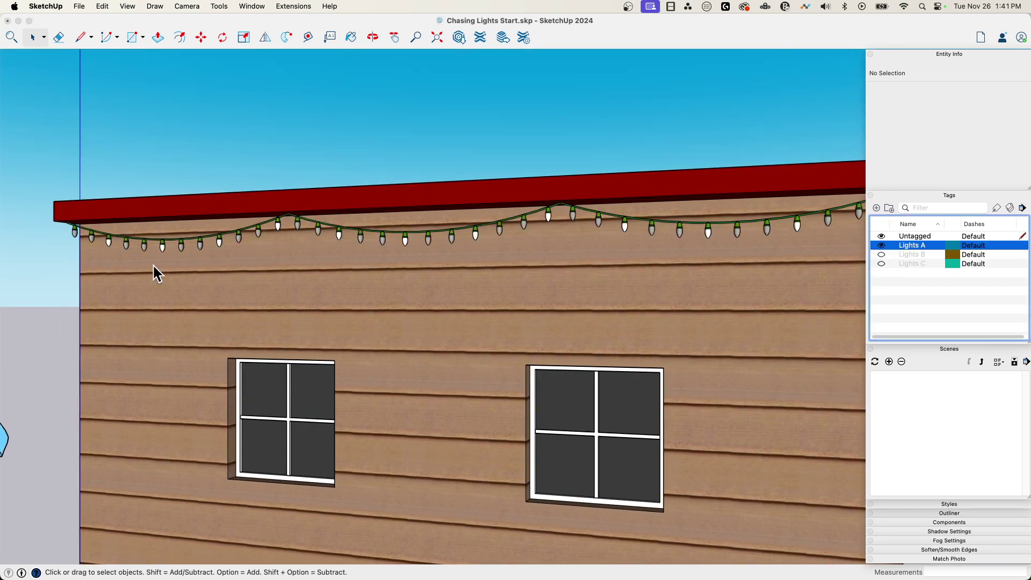
middle_drag(90, 241, 171, 263)
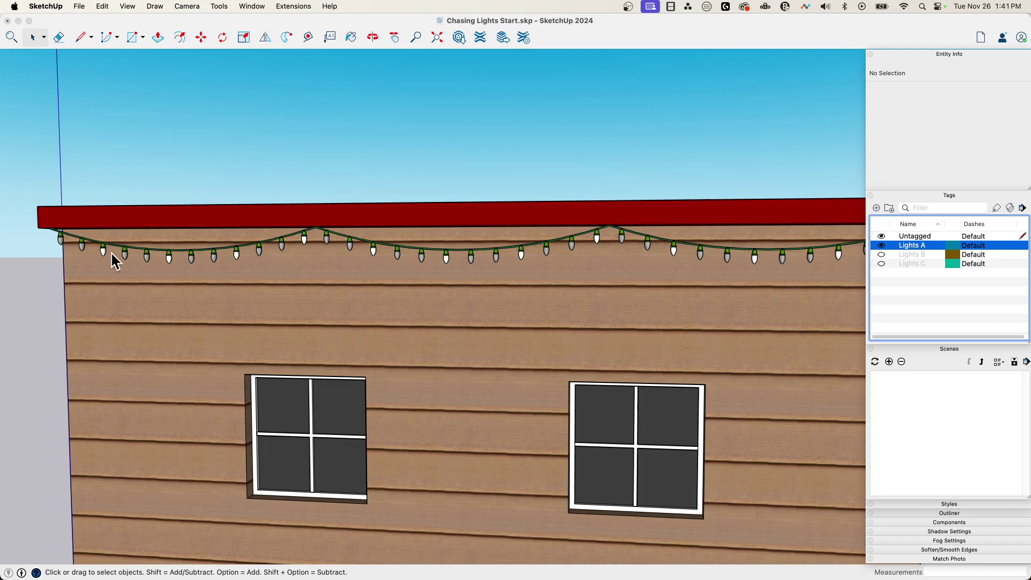
click(881, 245)
click(881, 254)
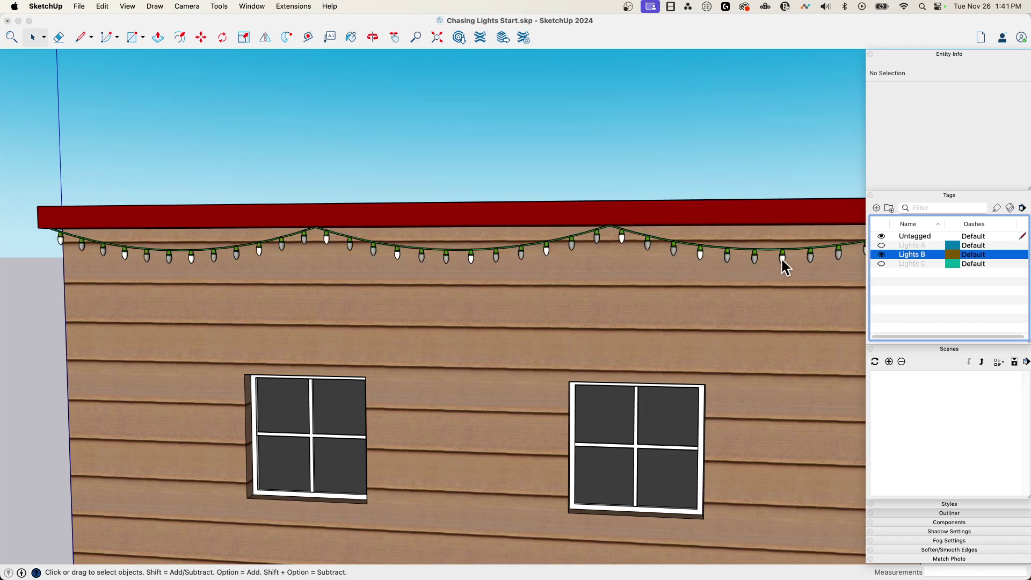
click(881, 254)
click(881, 263)
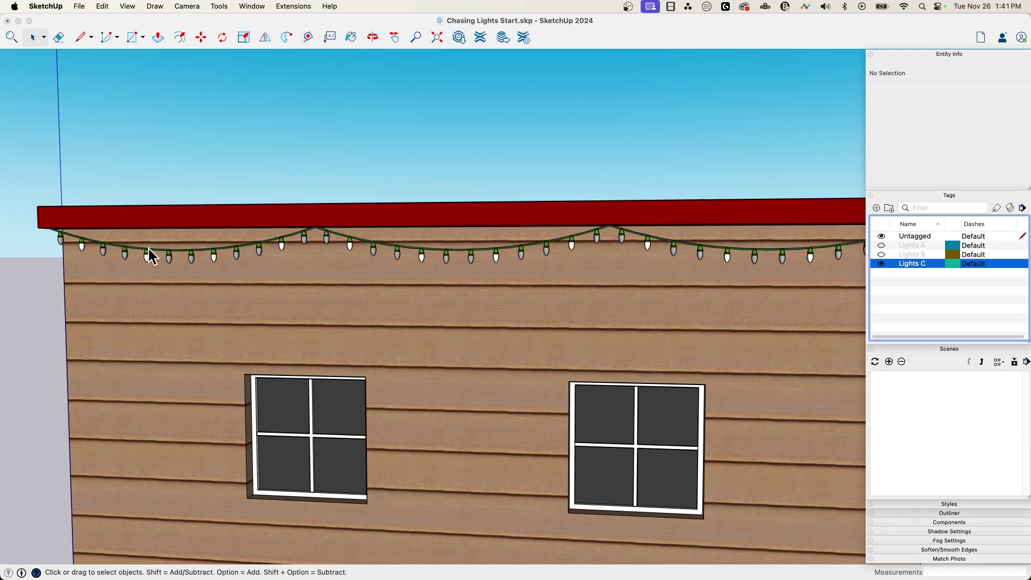
scroll(311, 315, down, 5)
middle_drag(311, 315, 902, 282)
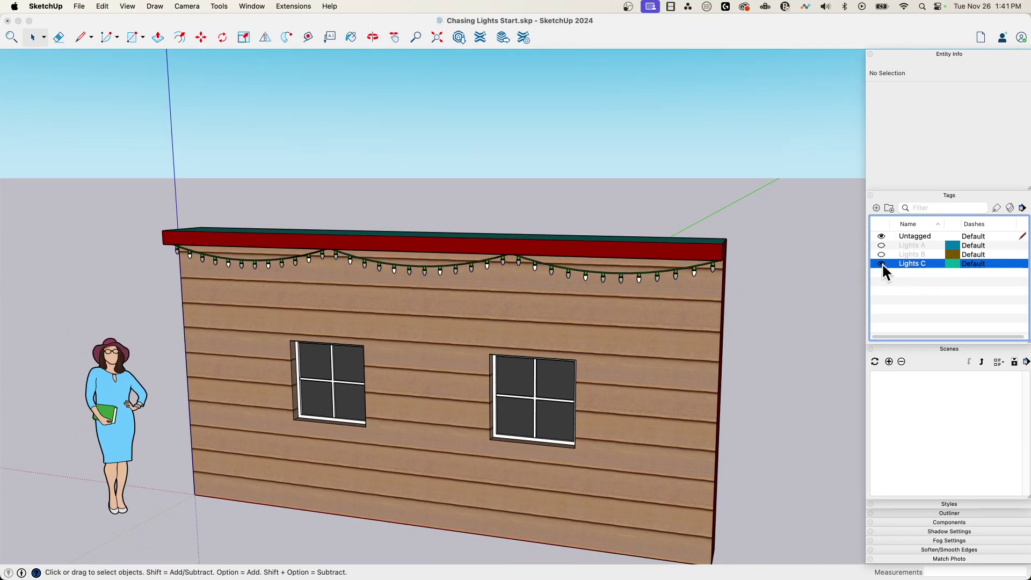
Hide the Lights C tag, show the Lights A tag, and add a first scene
click(882, 263)
click(881, 245)
middle_drag(817, 290, 419, 231)
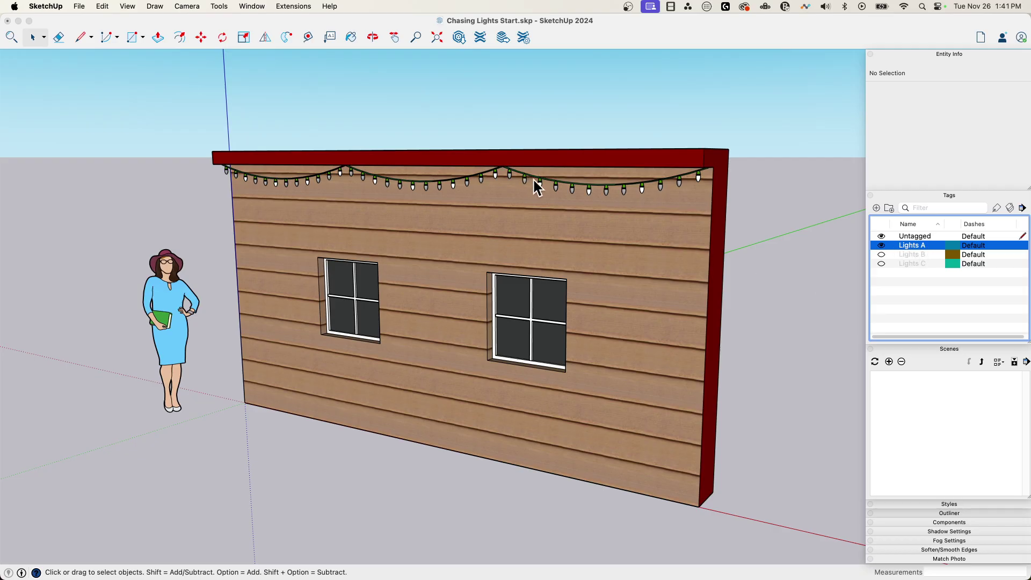
click(889, 361)
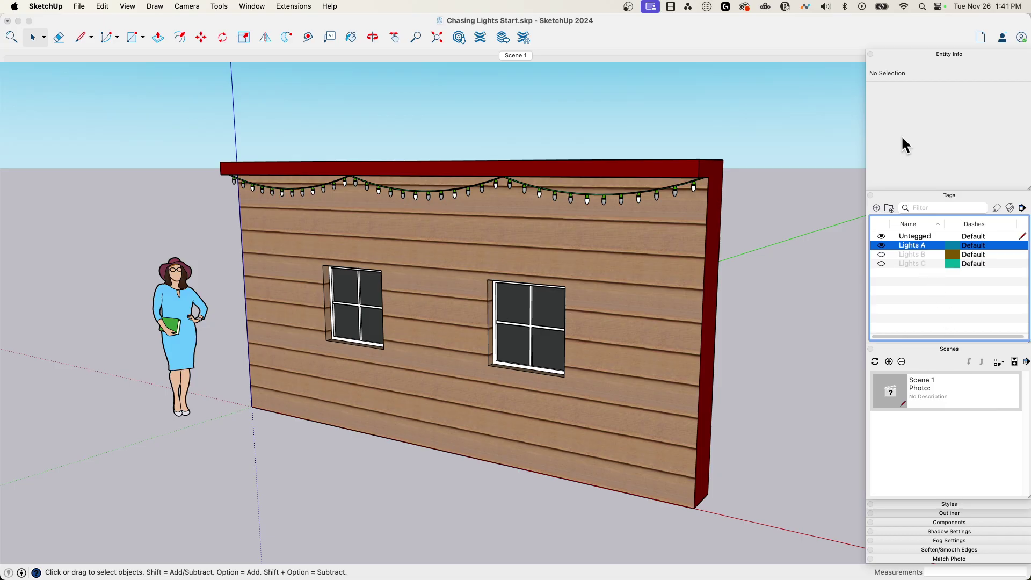
Set Scene 1 to save only Visible Tags and update the scene with that property
click(934, 52)
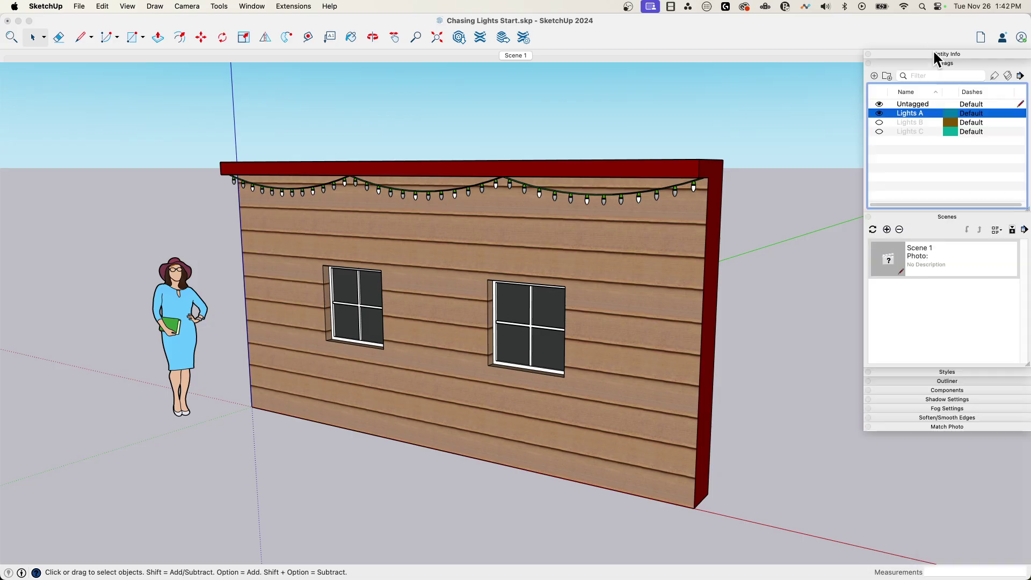
click(1012, 230)
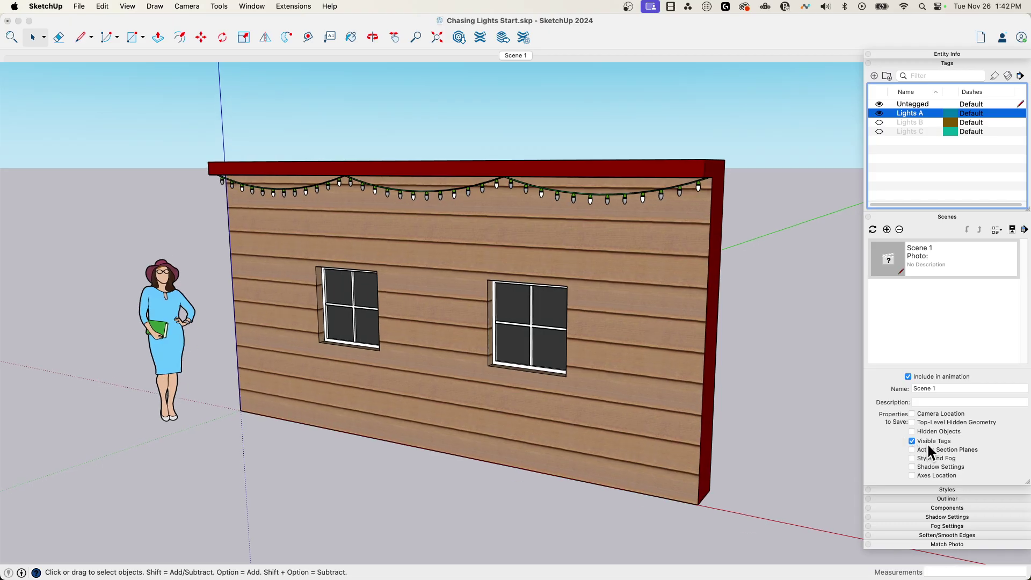
click(872, 230)
click(973, 397)
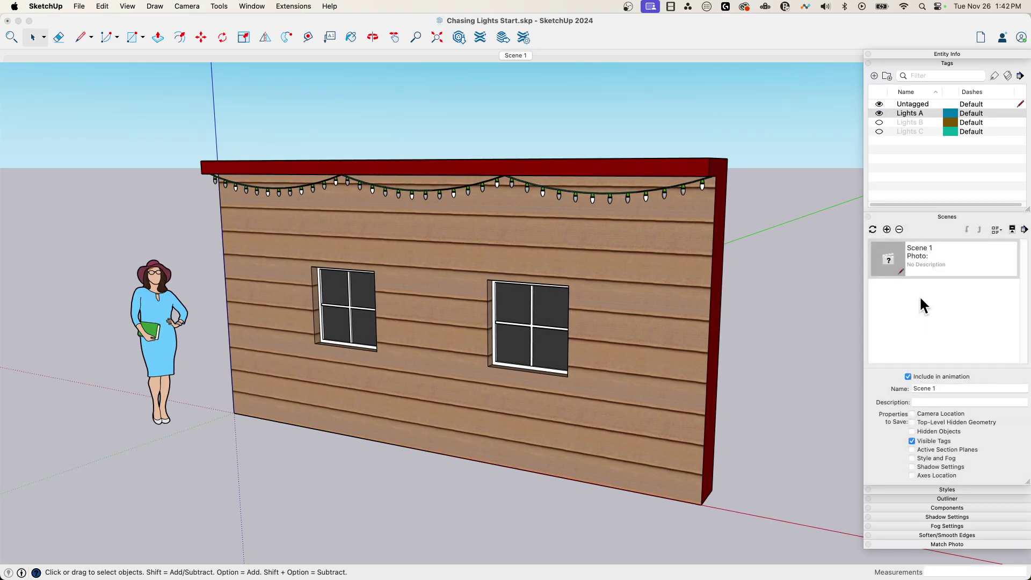
Hide the Lights A tag, show the Lights B tag, and add a second scene
click(879, 113)
click(879, 122)
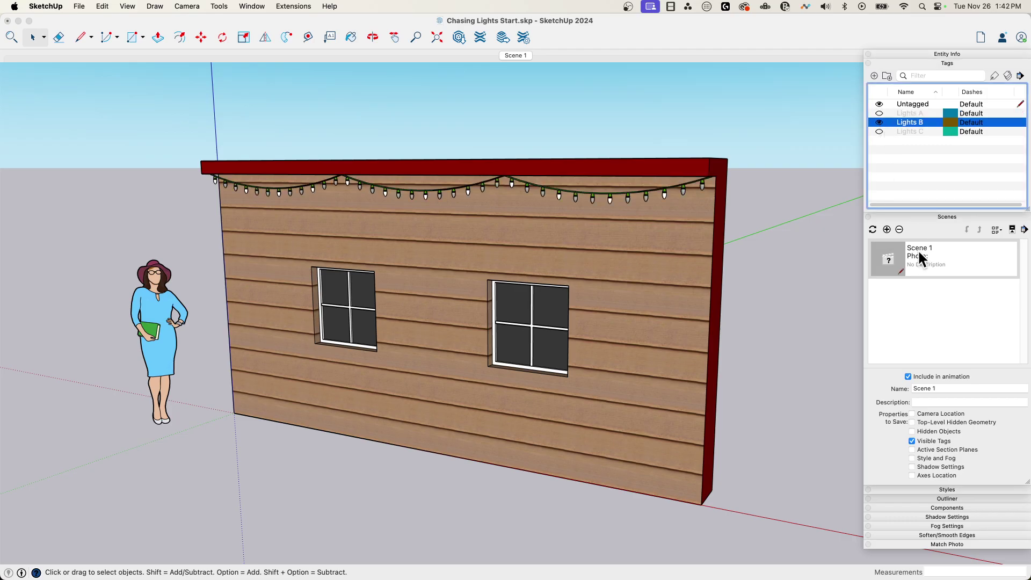
click(886, 230)
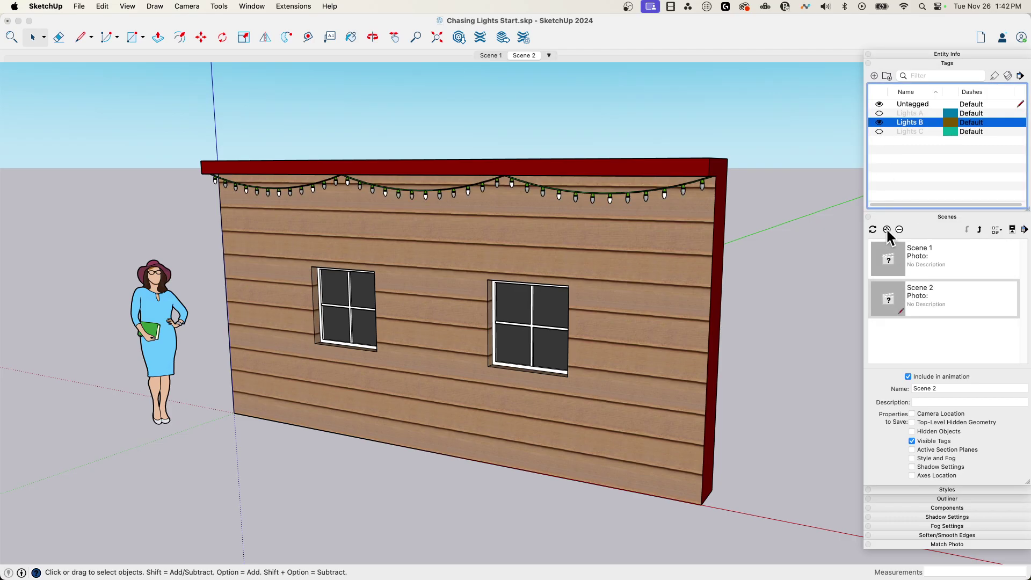
Hide the Lights B tag, show the Lights C tag, and add a third scene
click(879, 122)
click(879, 130)
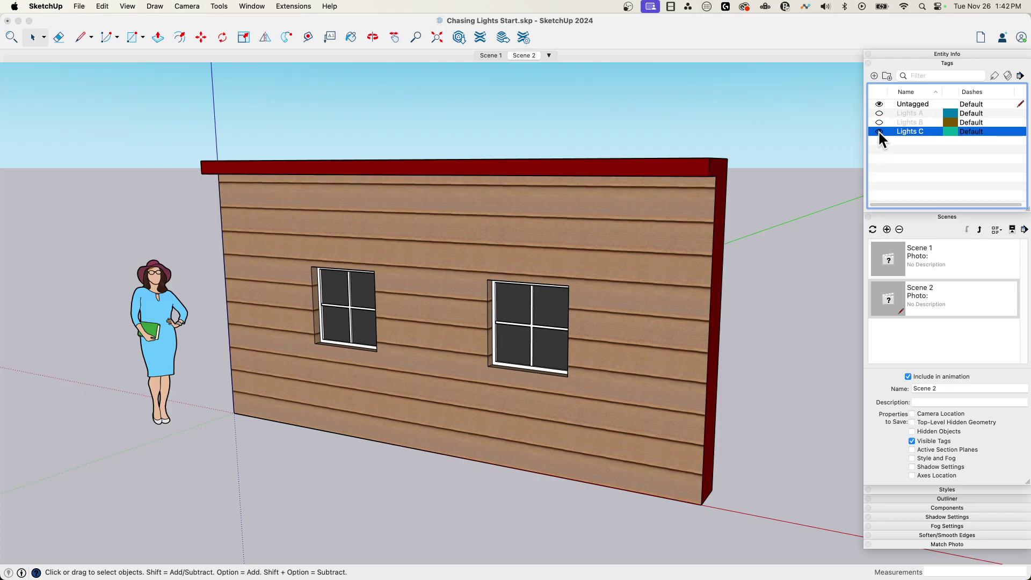
click(887, 230)
middle_drag(838, 225, 666, 224)
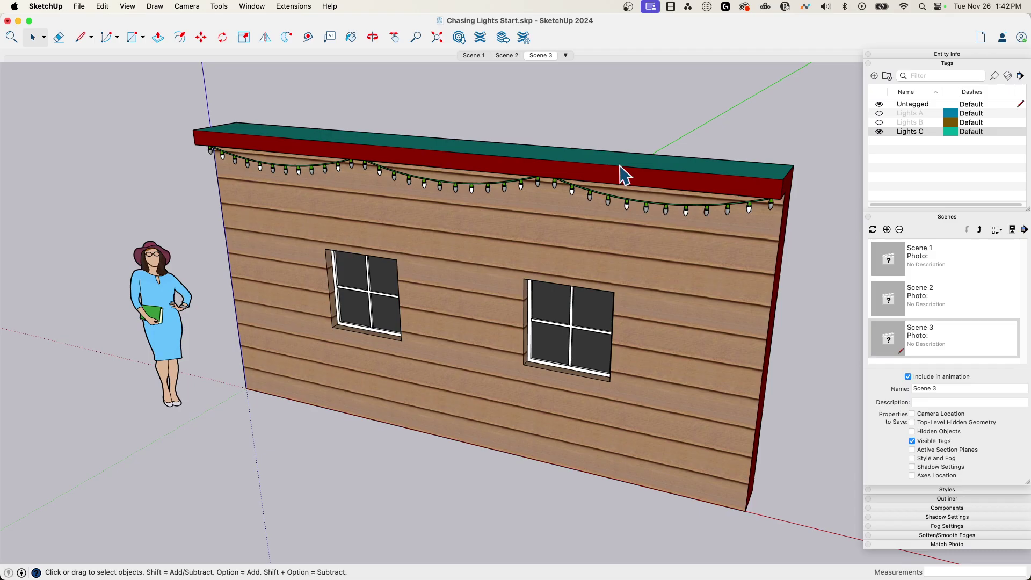
Turn off scene transitions and set the animation's slide delay to .5 seconds
click(126, 6)
mouse_move(147, 243)
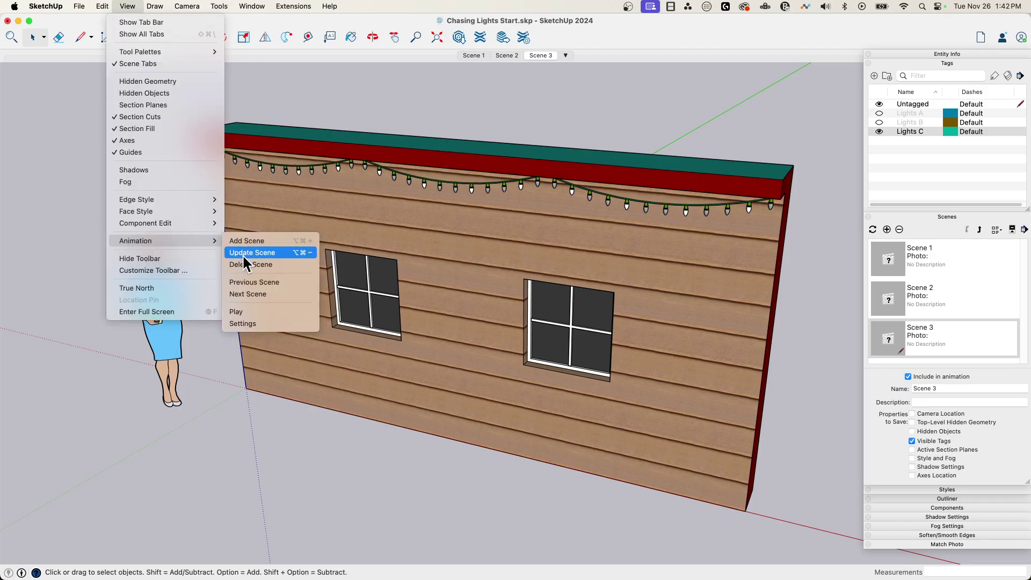
click(251, 323)
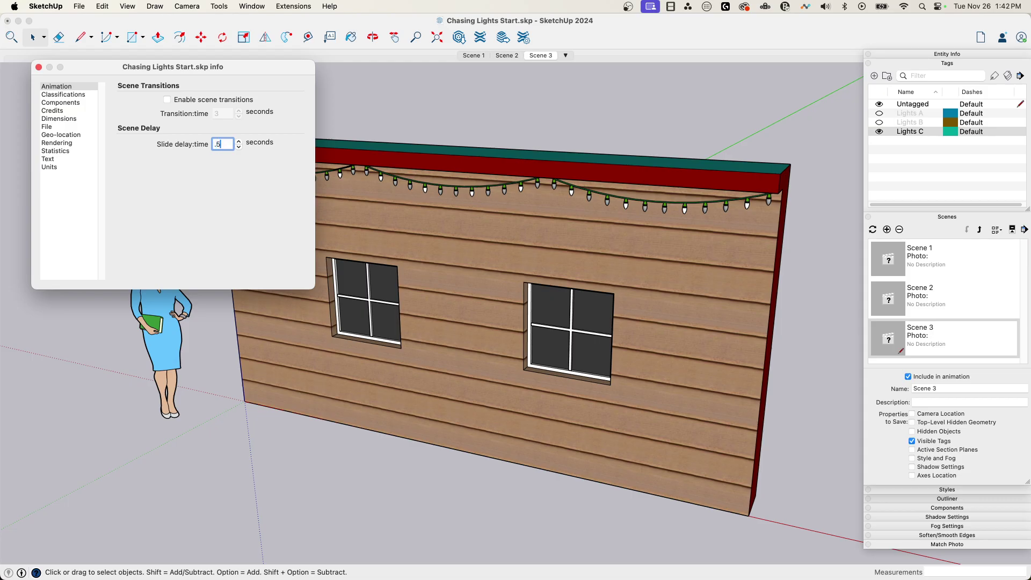
click(39, 67)
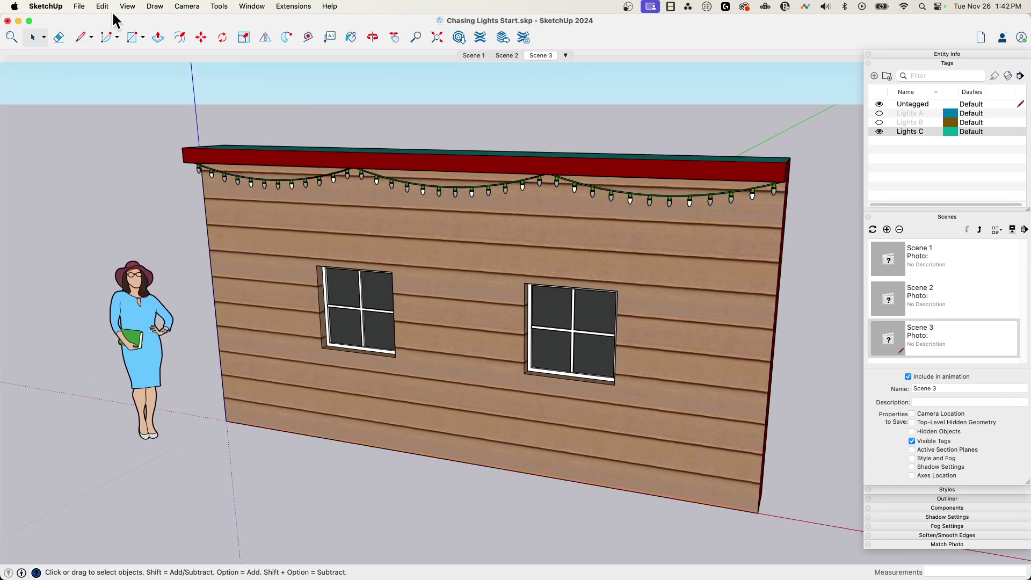
Play the scene animation and examine the chasing lights on the wall from several angles
click(127, 6)
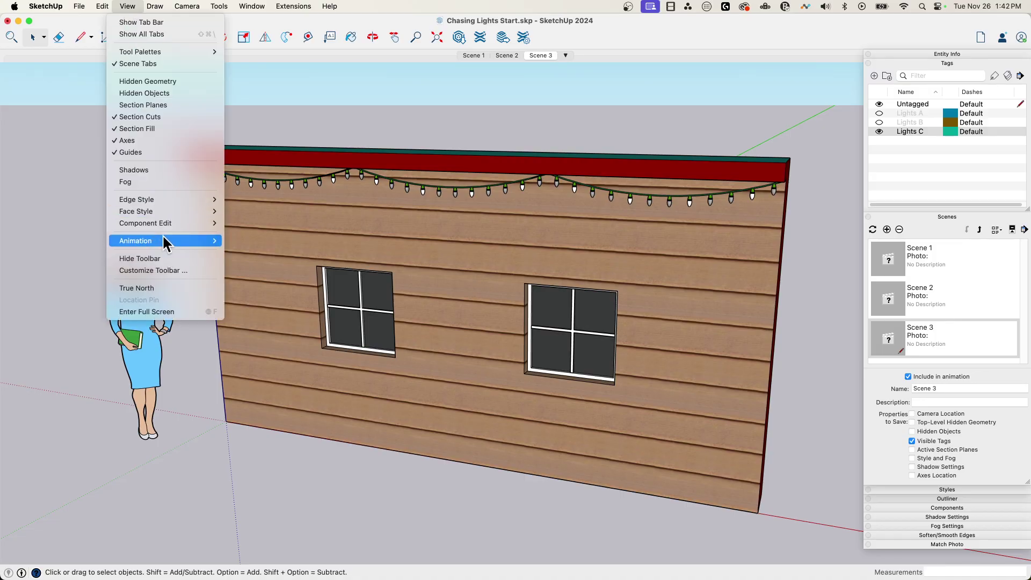
mouse_move(162, 240)
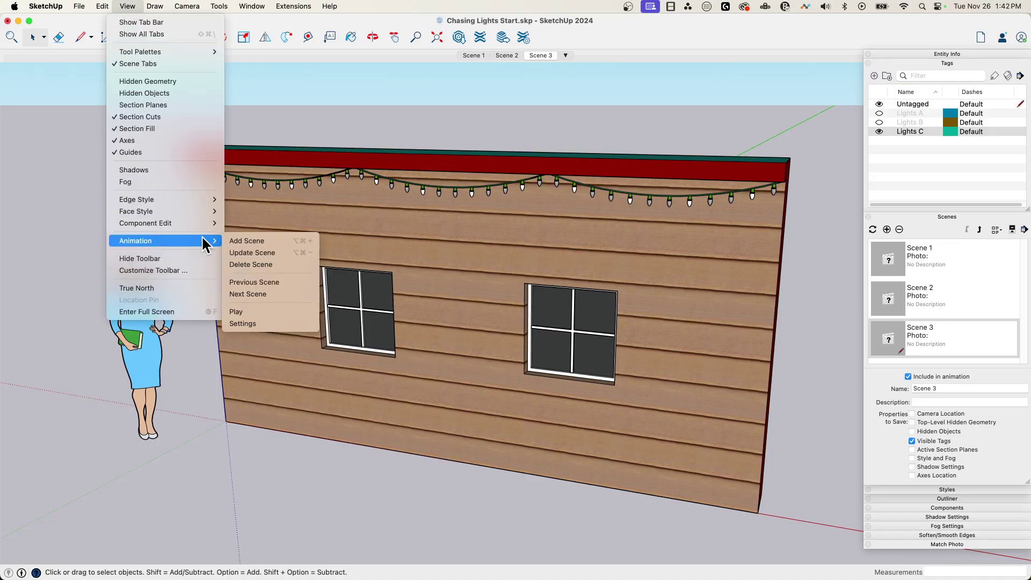
click(246, 311)
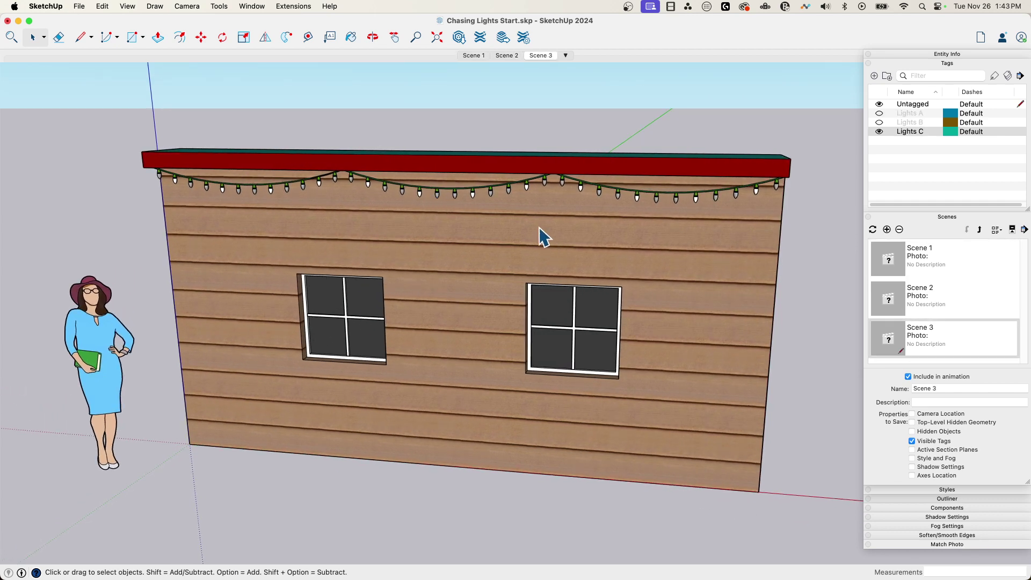
scroll(542, 235, up, 2)
scroll(541, 235, up, 1)
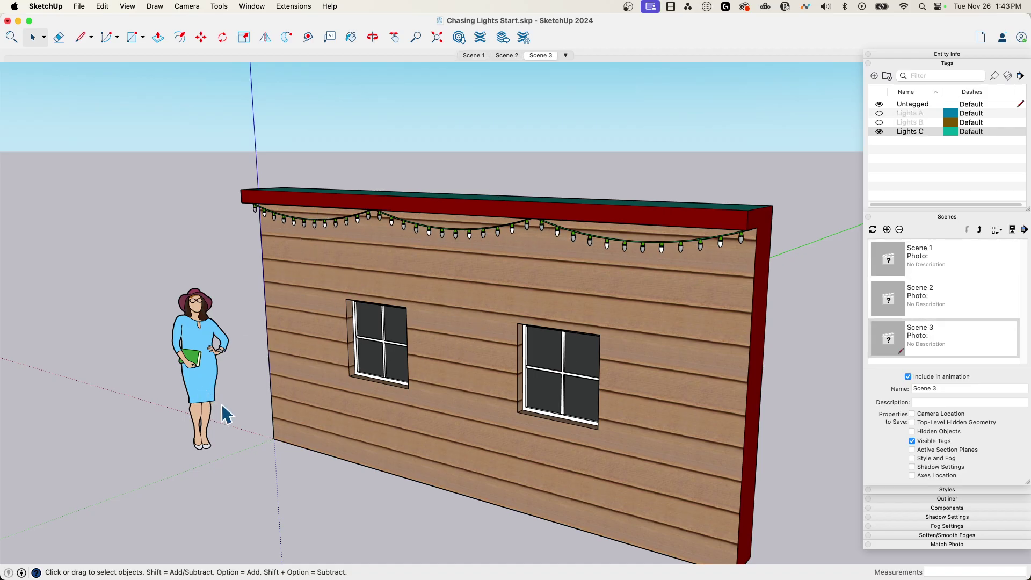
key(o)
drag(537, 273, 701, 370)
key(space)
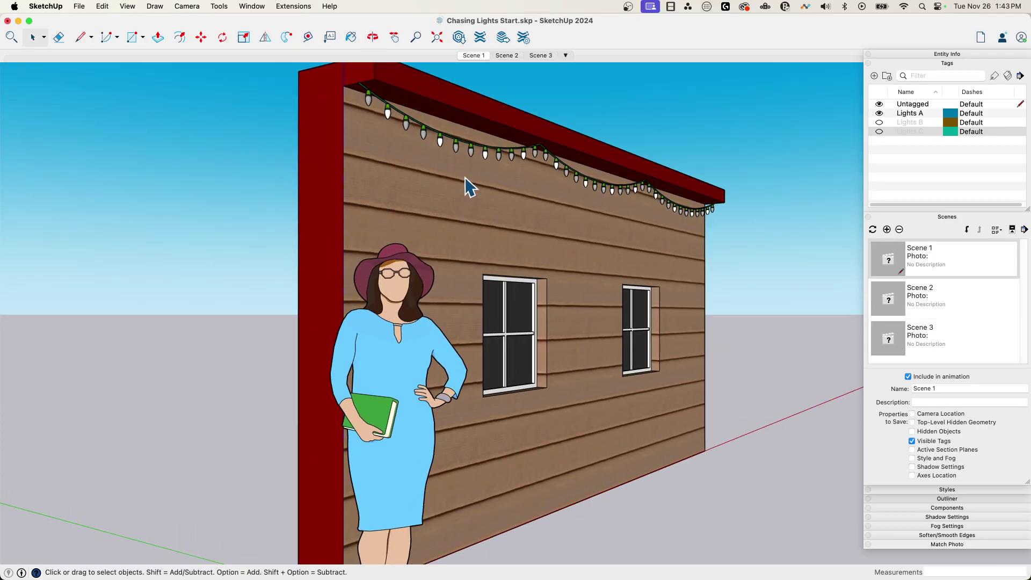
middle_drag(684, 363, 313, 321)
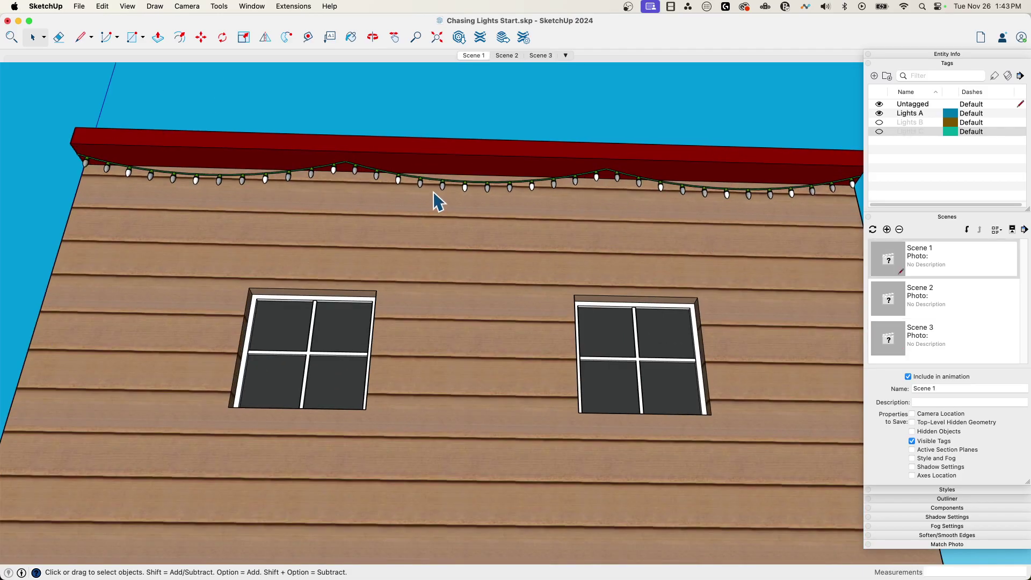